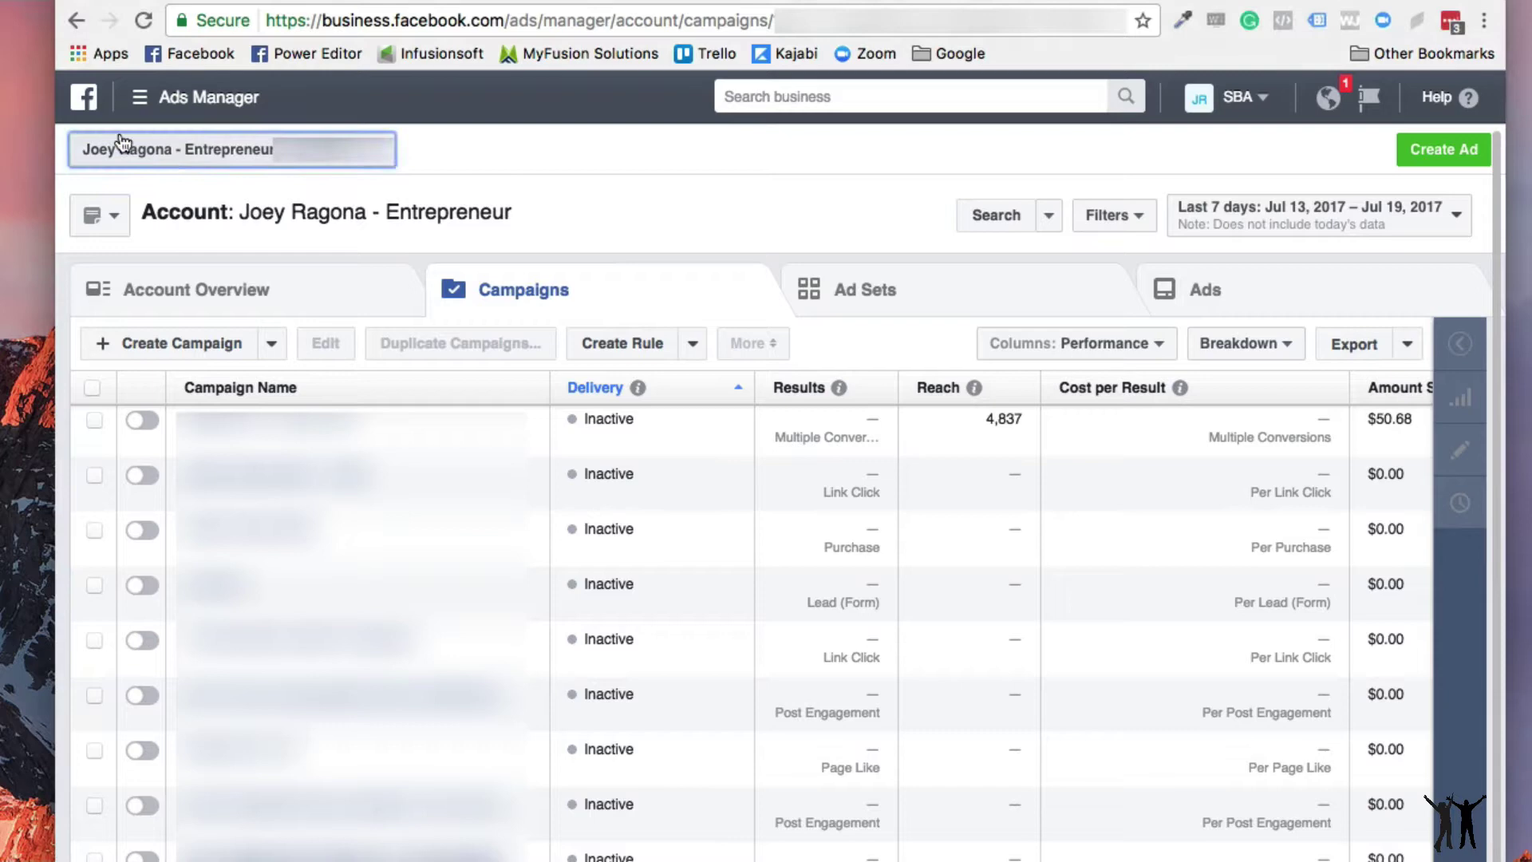
Go to the Custom Conversions page from the All Tools menu's Measure & Report section.
left_click(145, 102)
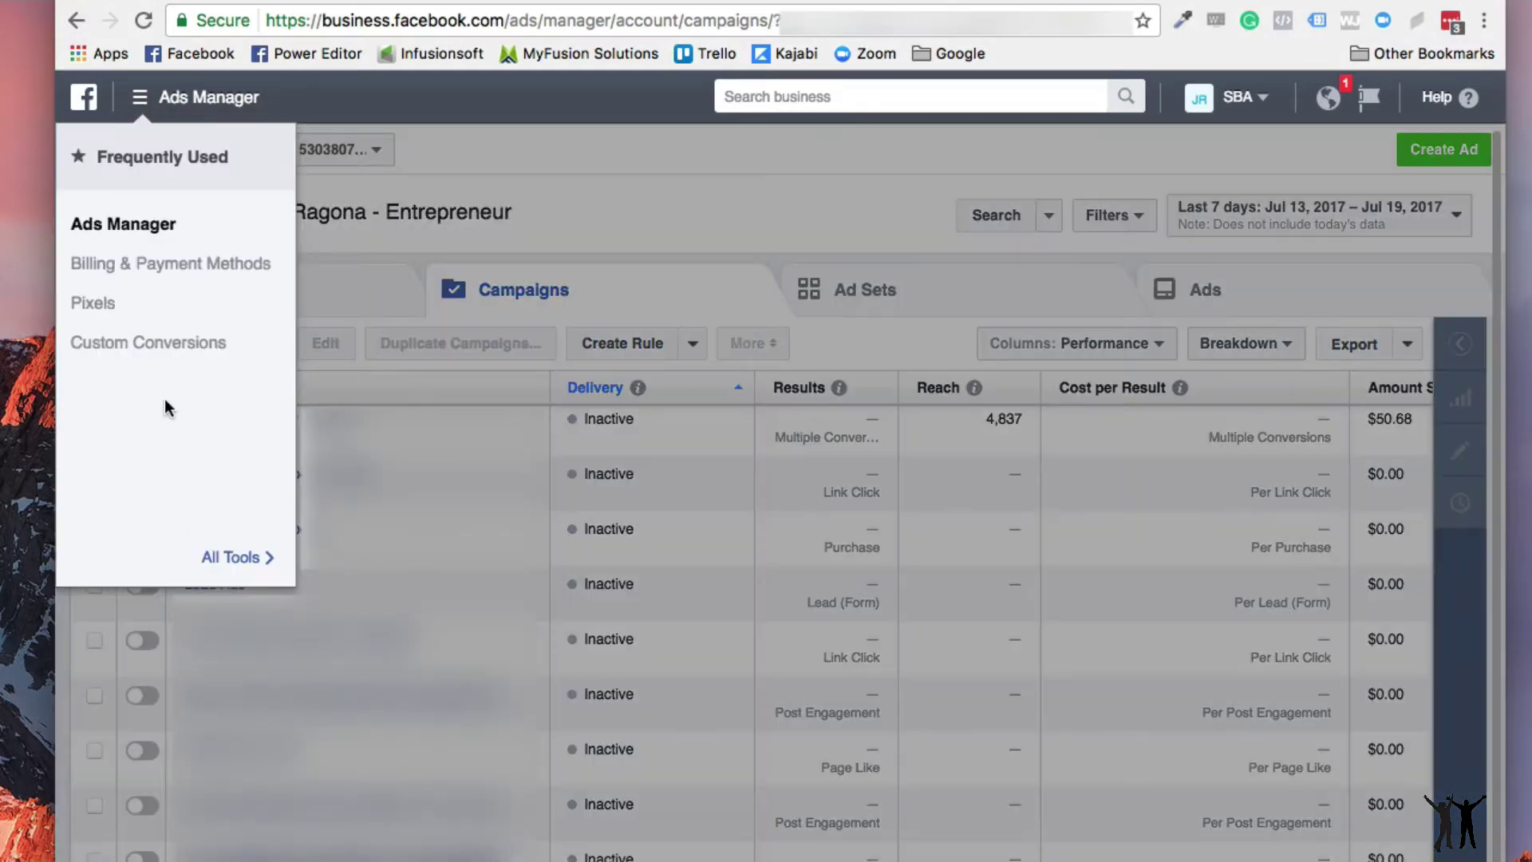
mouse_move(248, 568)
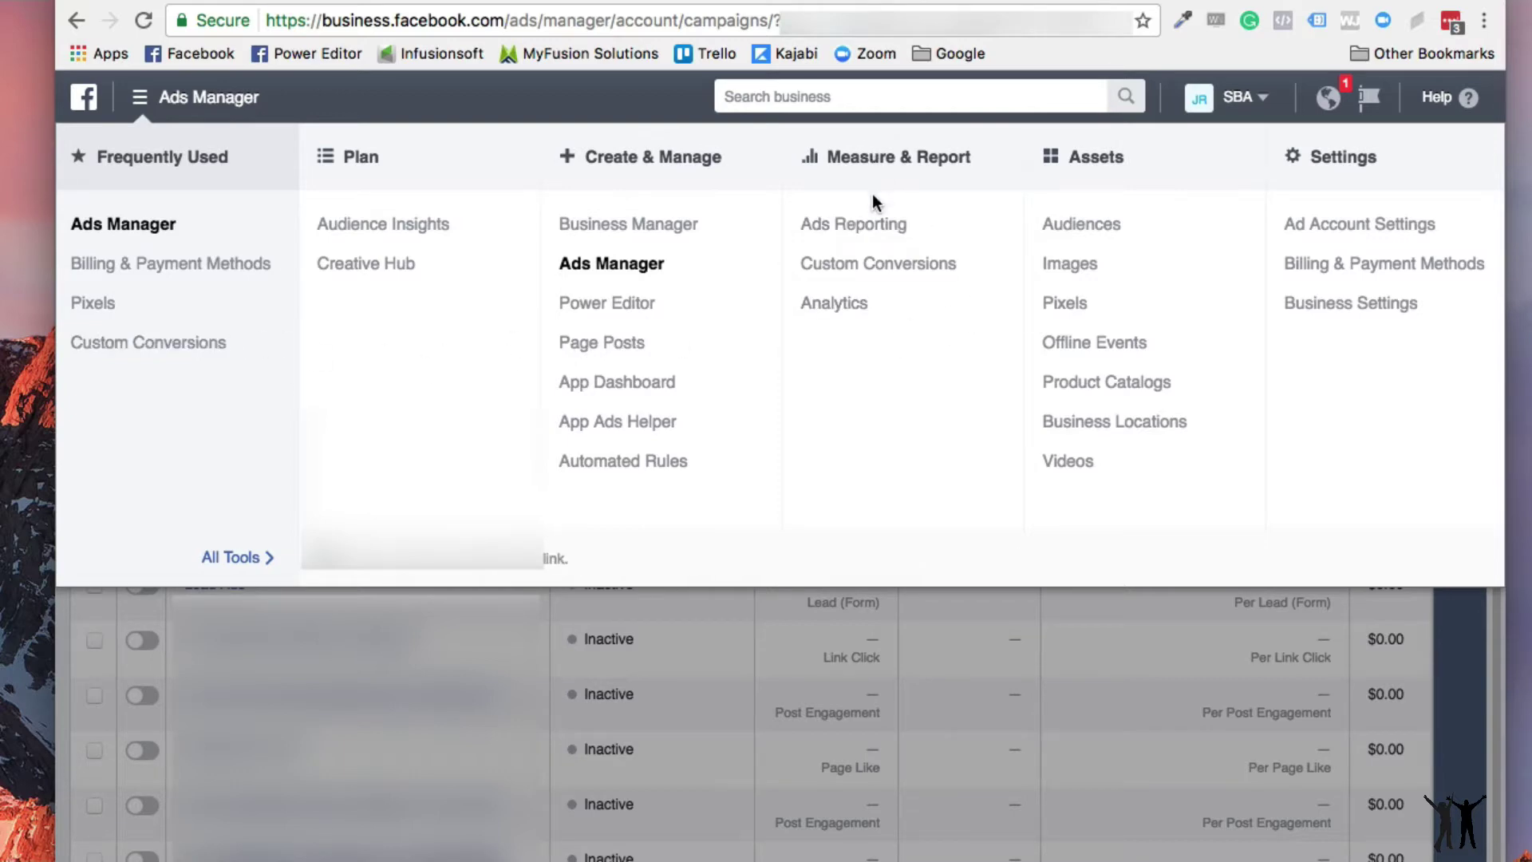
left_click(866, 272)
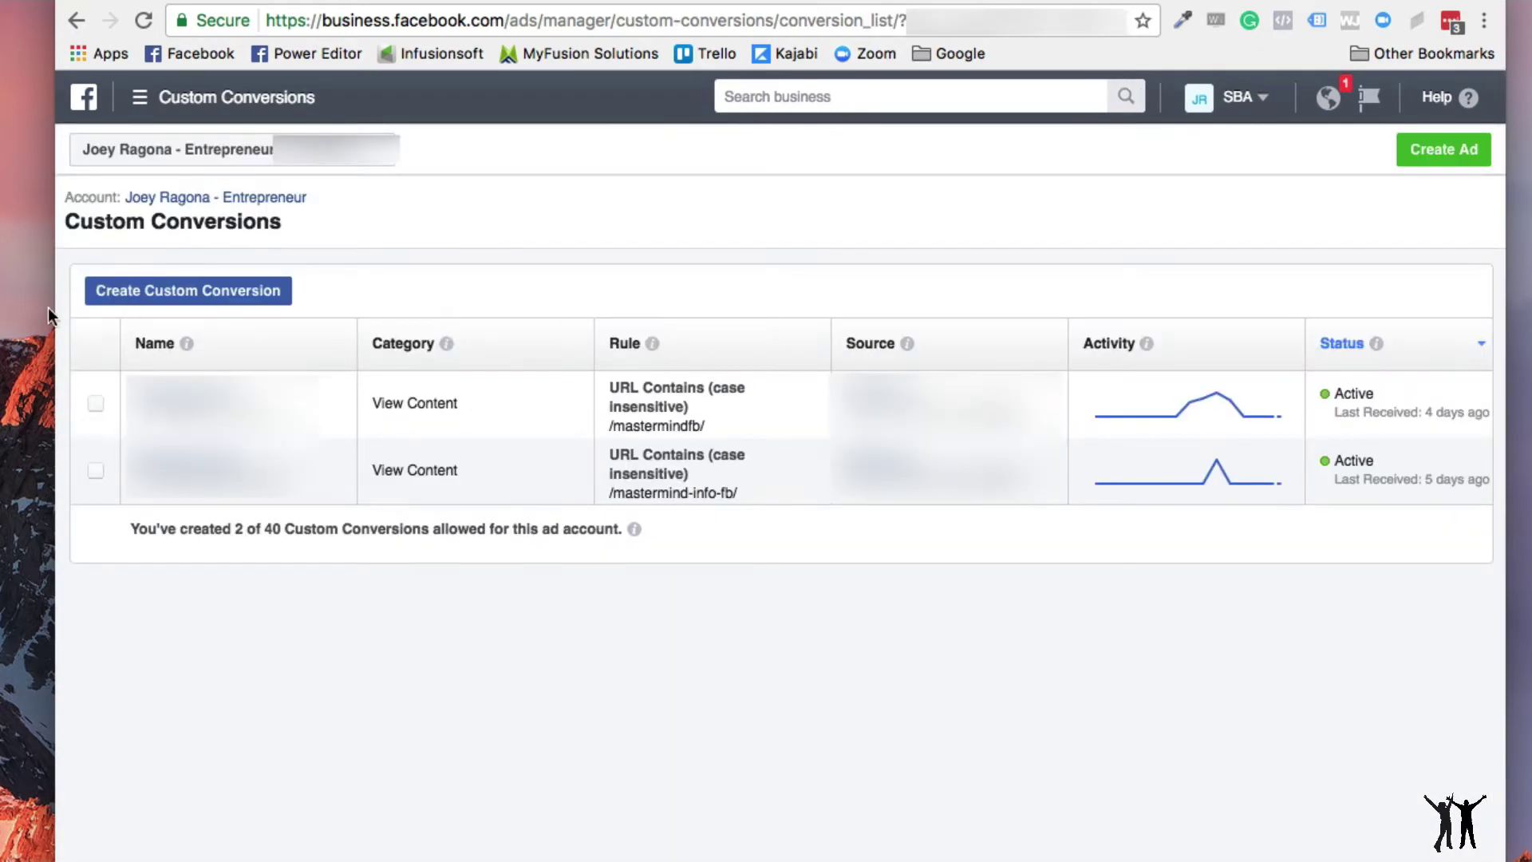
left_click(227, 290)
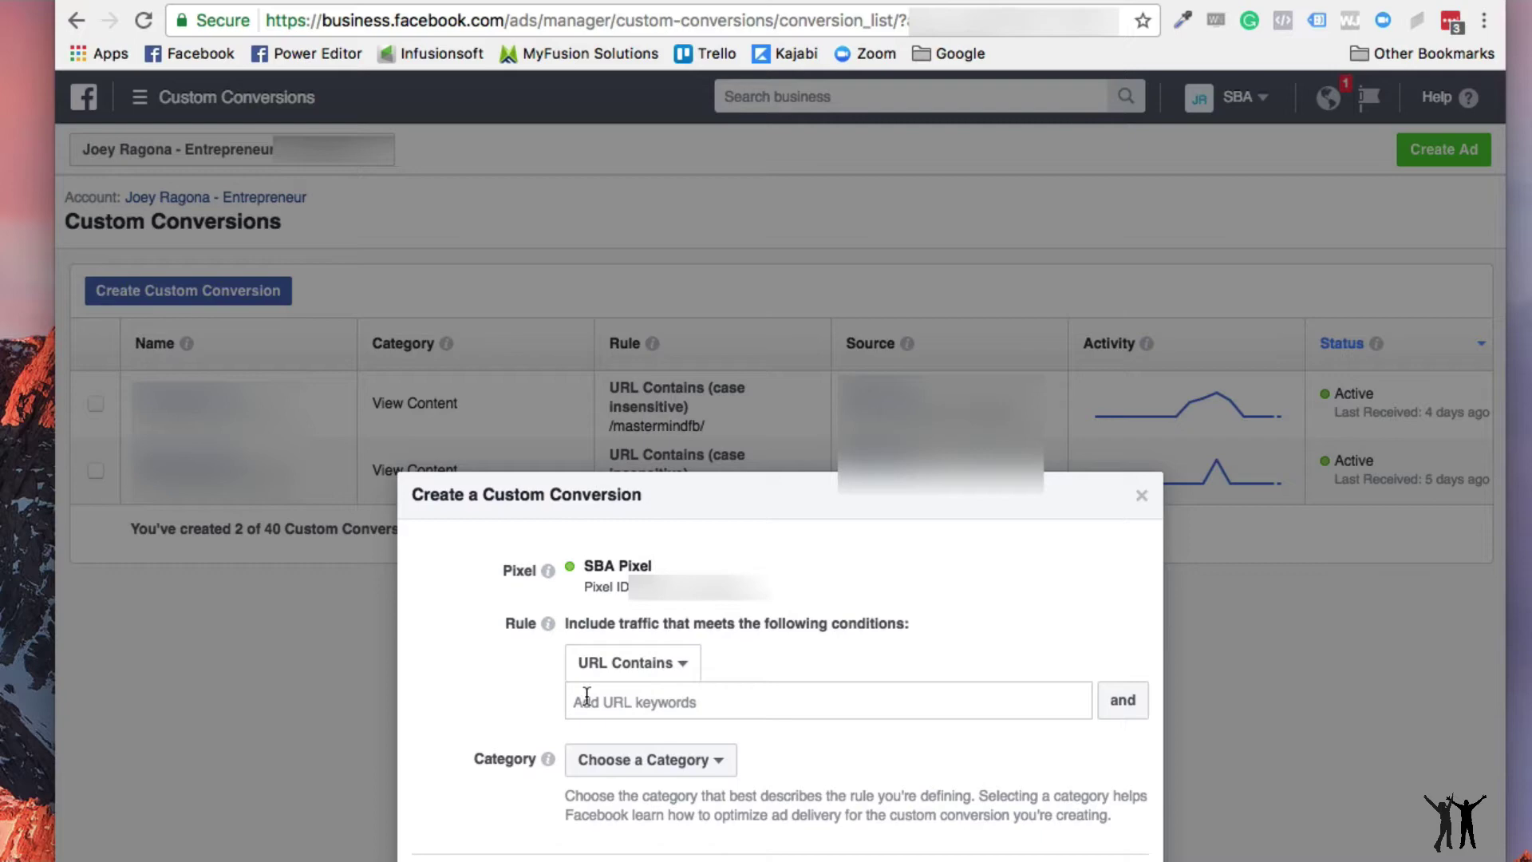
left_click(680, 665)
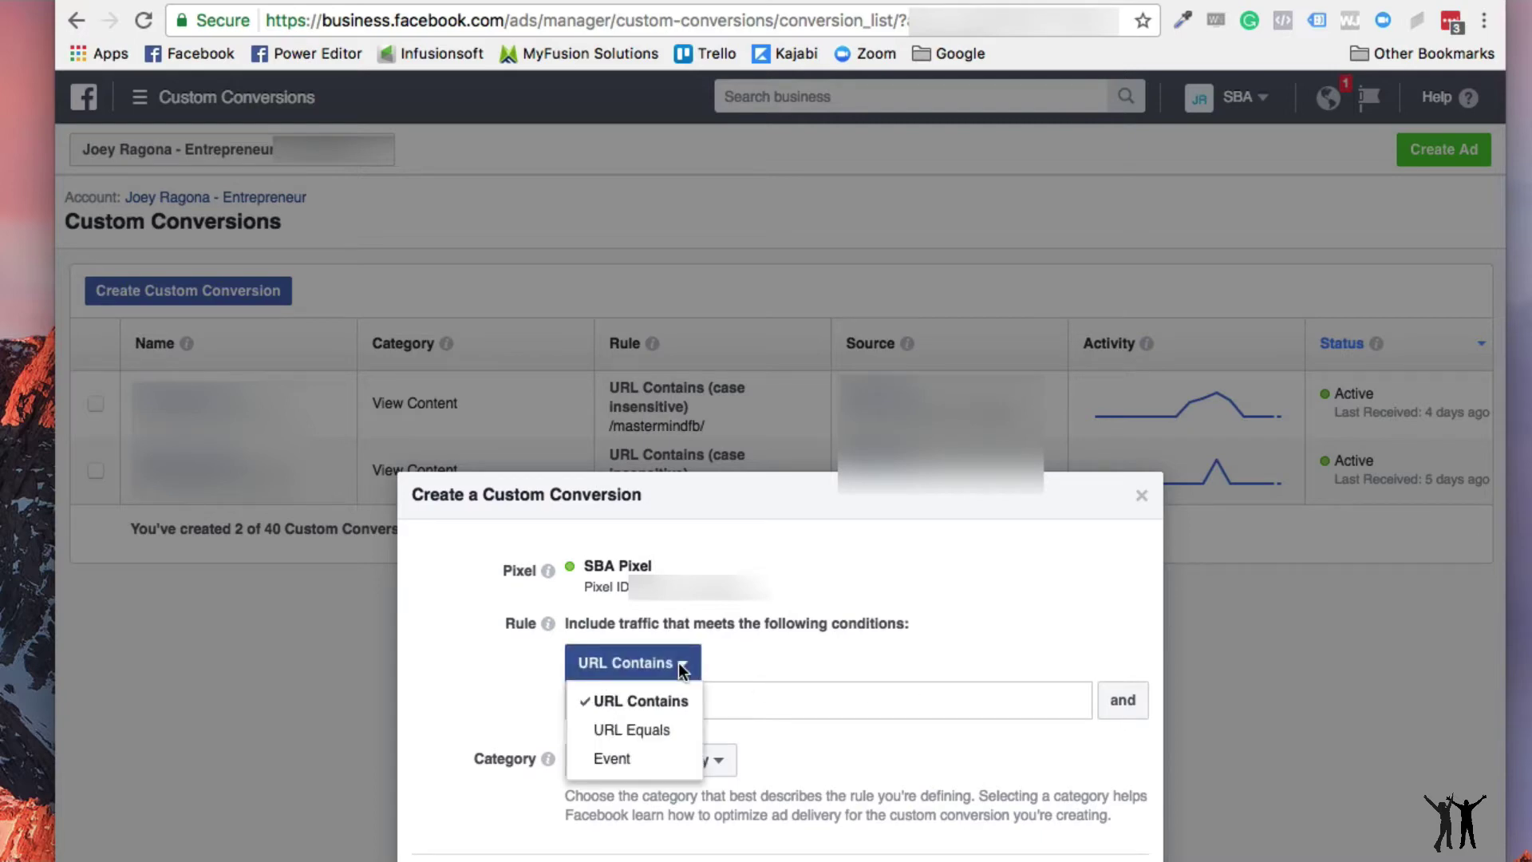
left_click(657, 701)
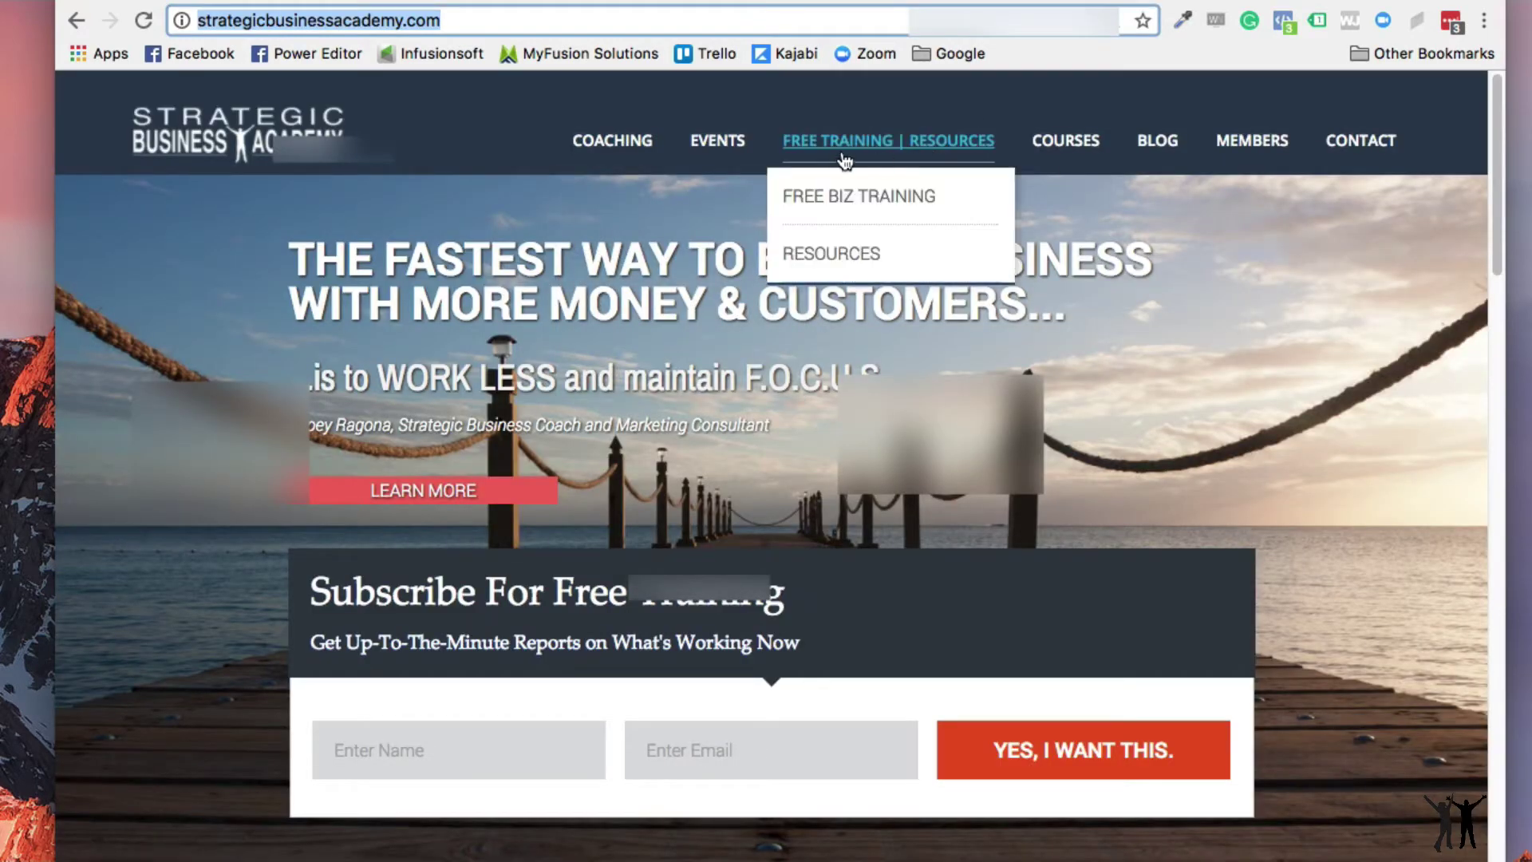
Open the High Achievers Inner Circle coaching page and follow its Request a Strategy Session button.
mouse_move(561, 152)
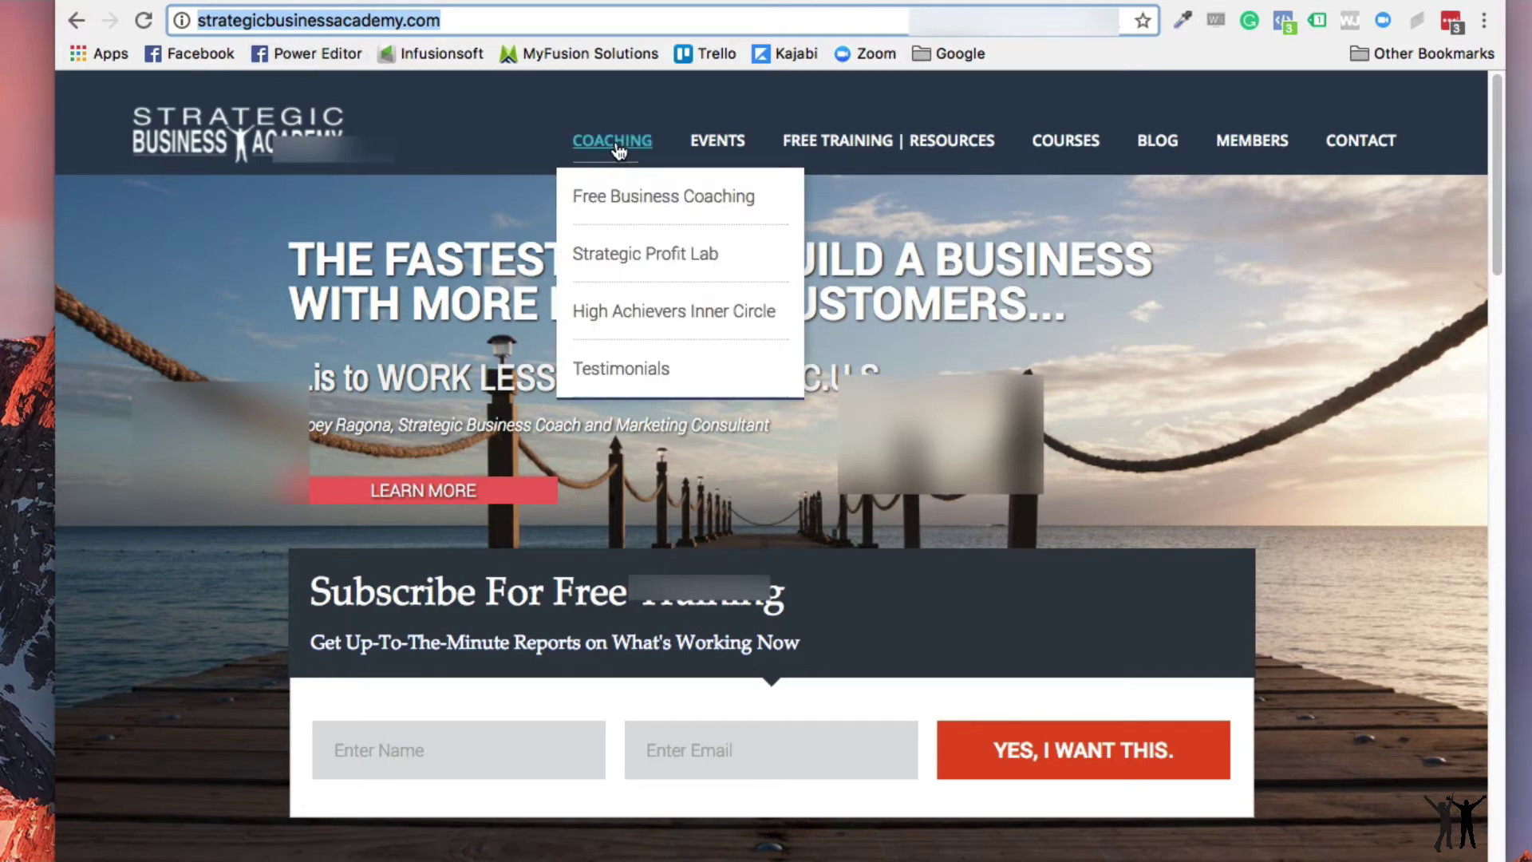
left_click(659, 322)
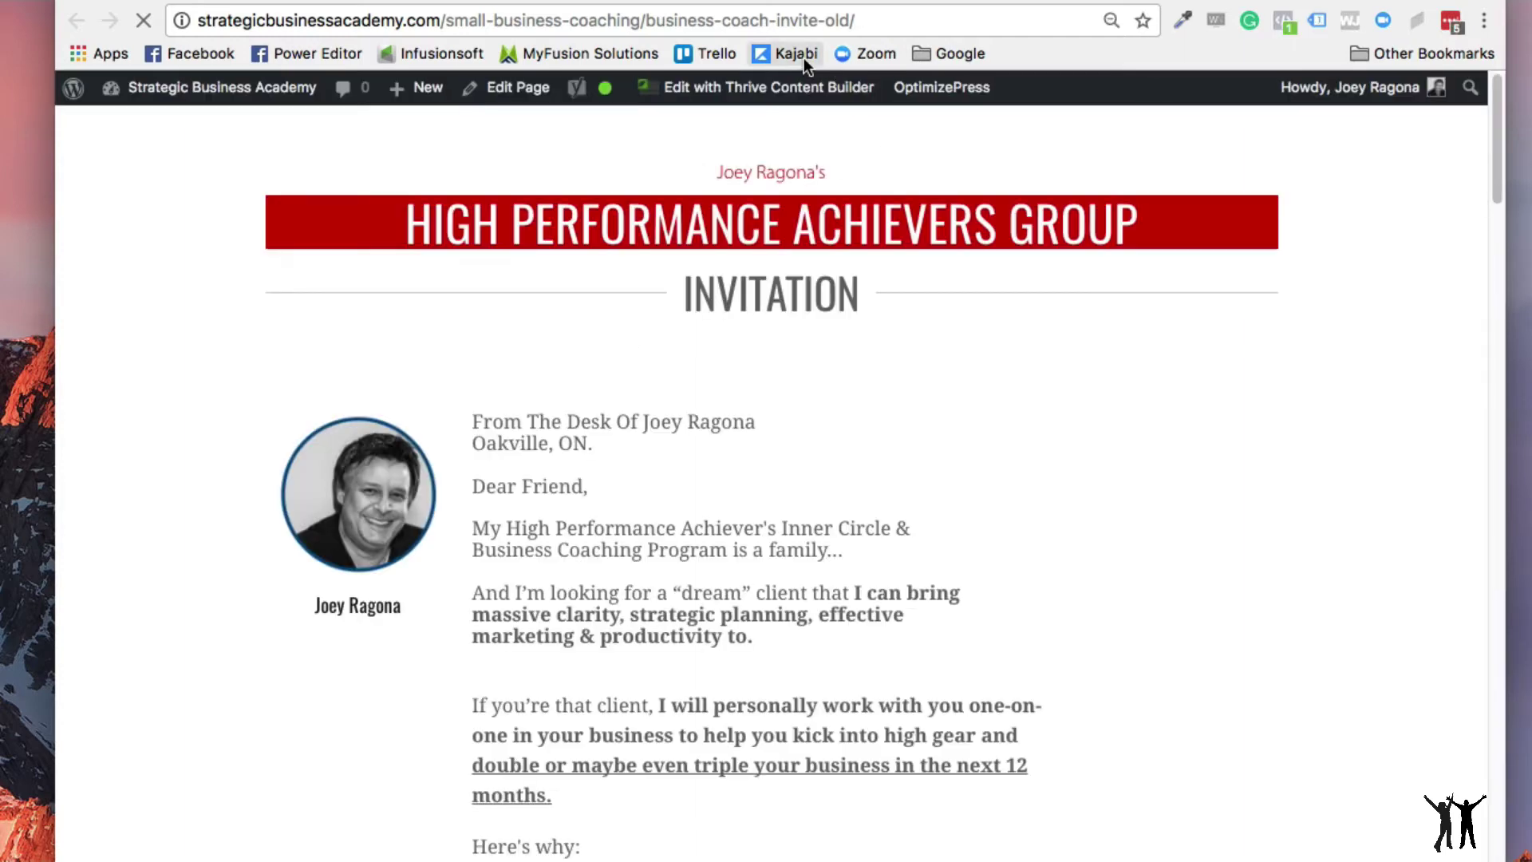
scroll(773, 453, "down", 15)
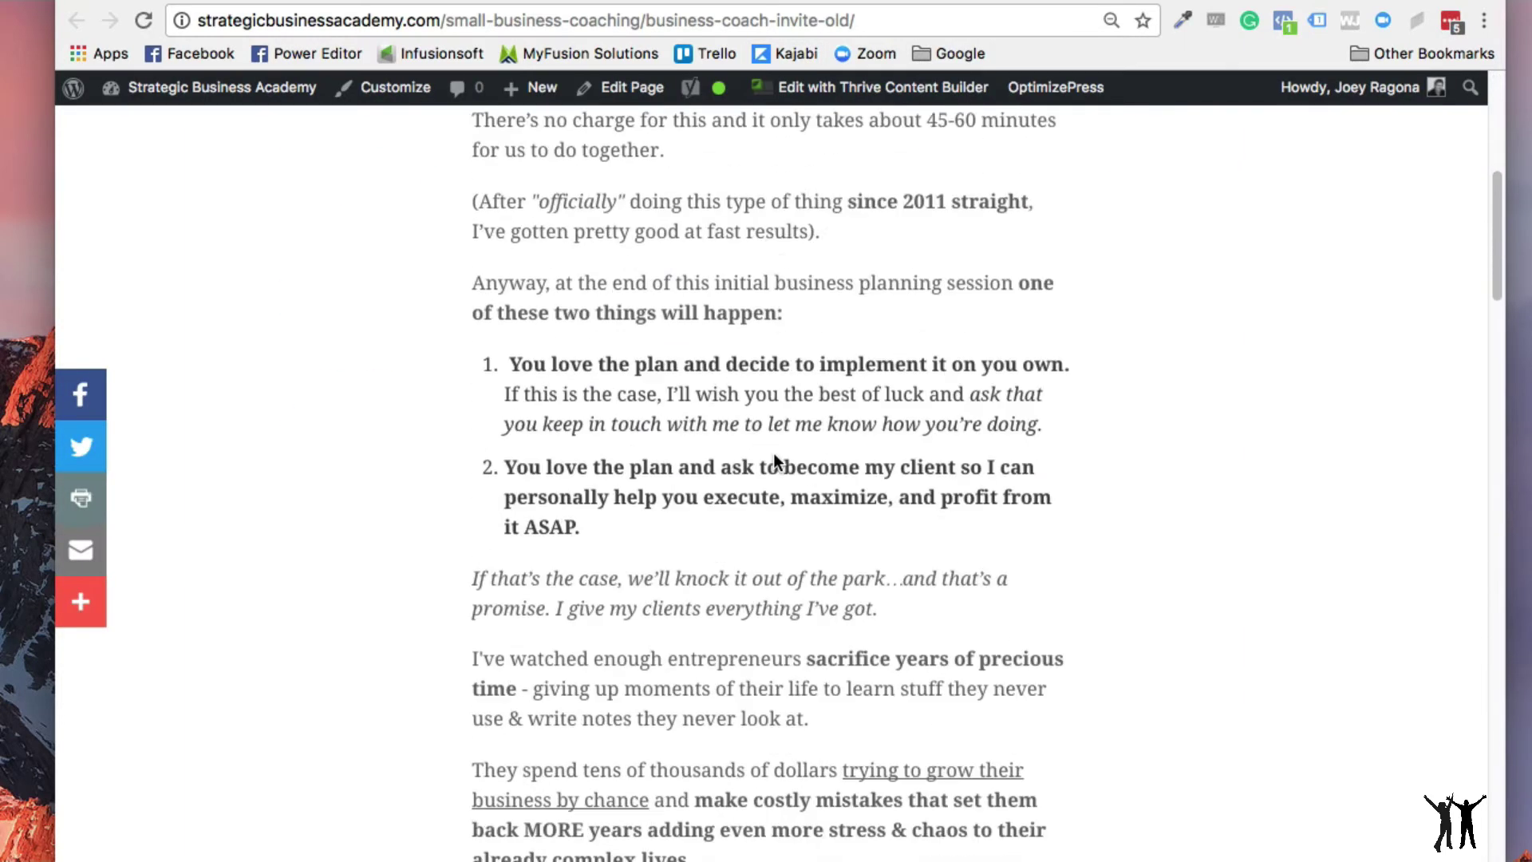
scroll(773, 452, "down", 5)
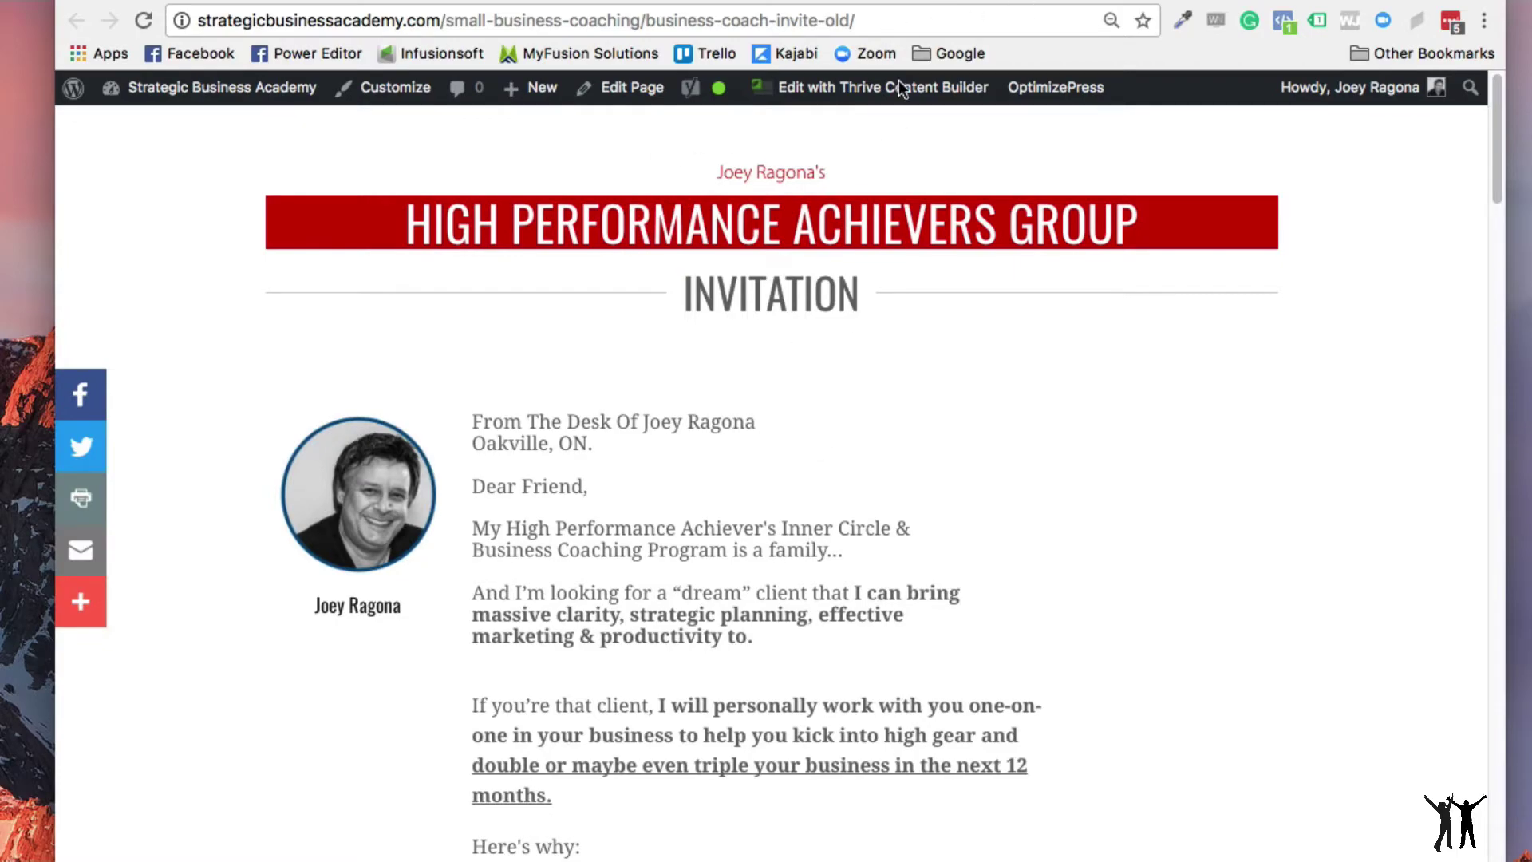
scroll(755, 490, "down", 20)
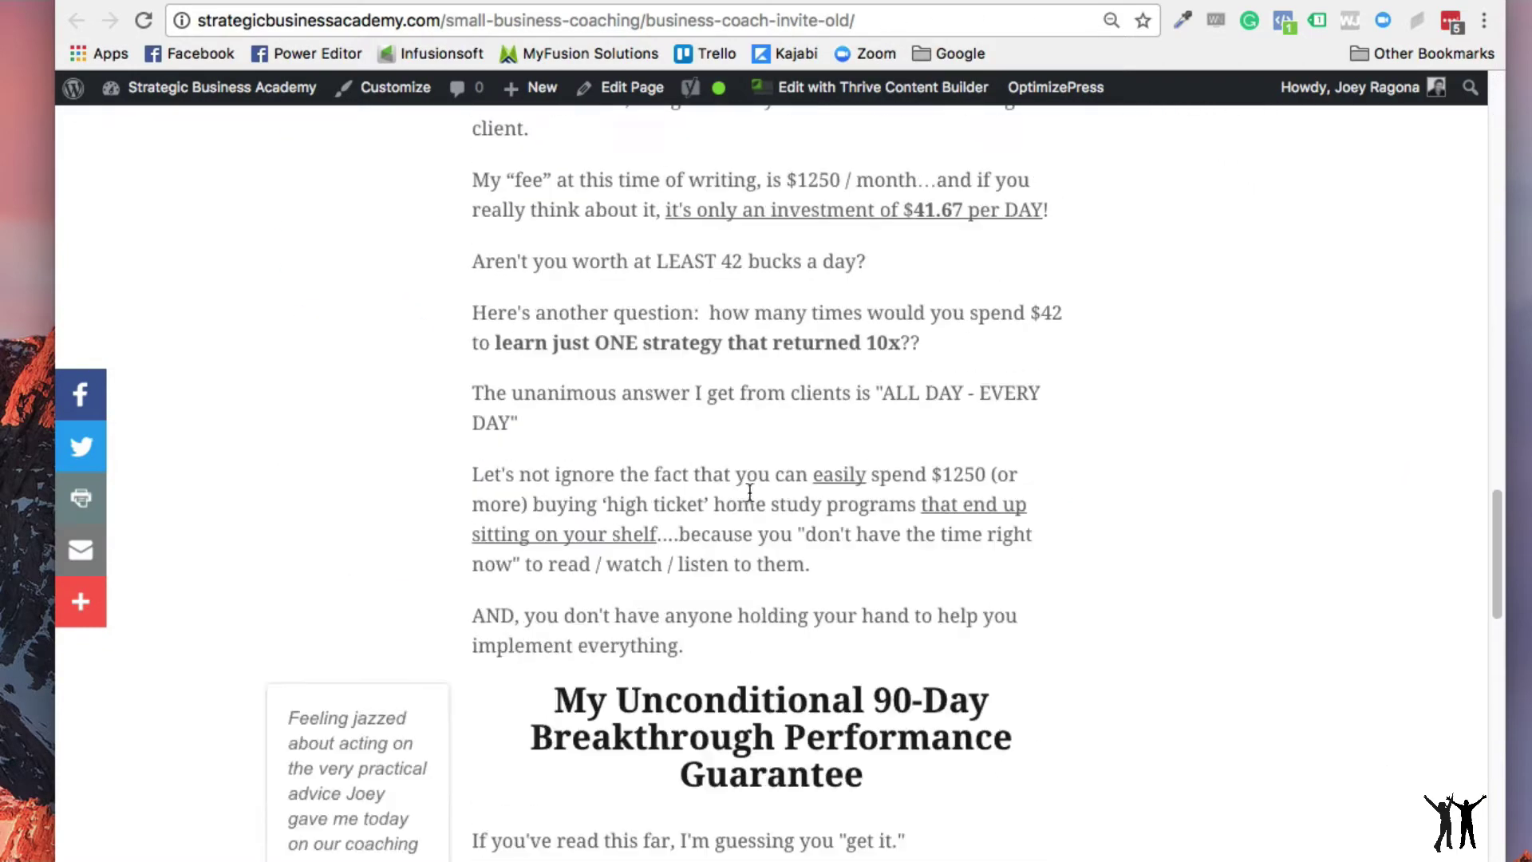
scroll(756, 490, "down", 20)
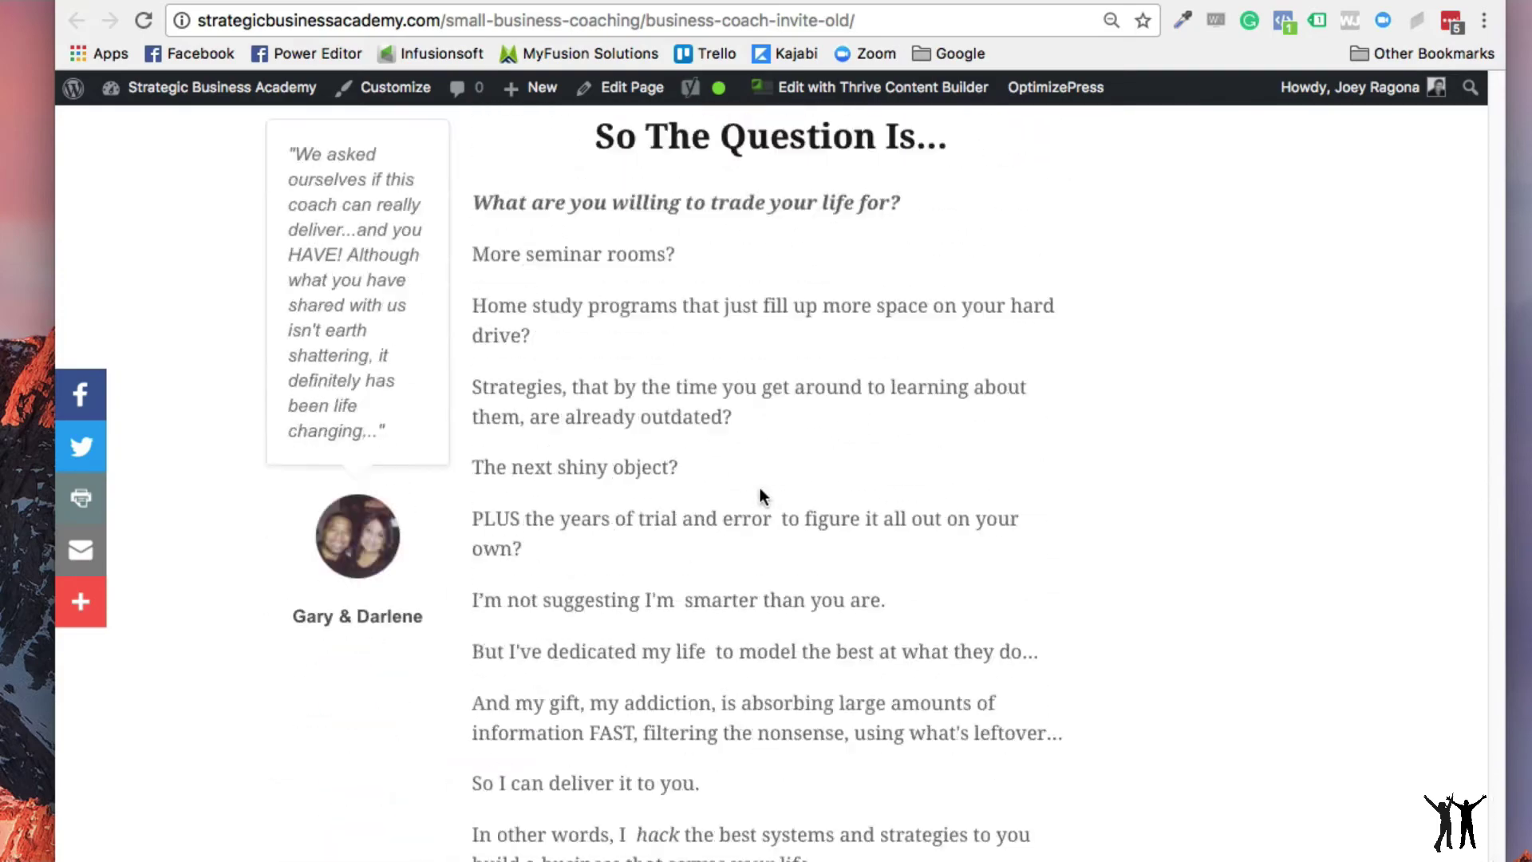
scroll(760, 487, "down", 20)
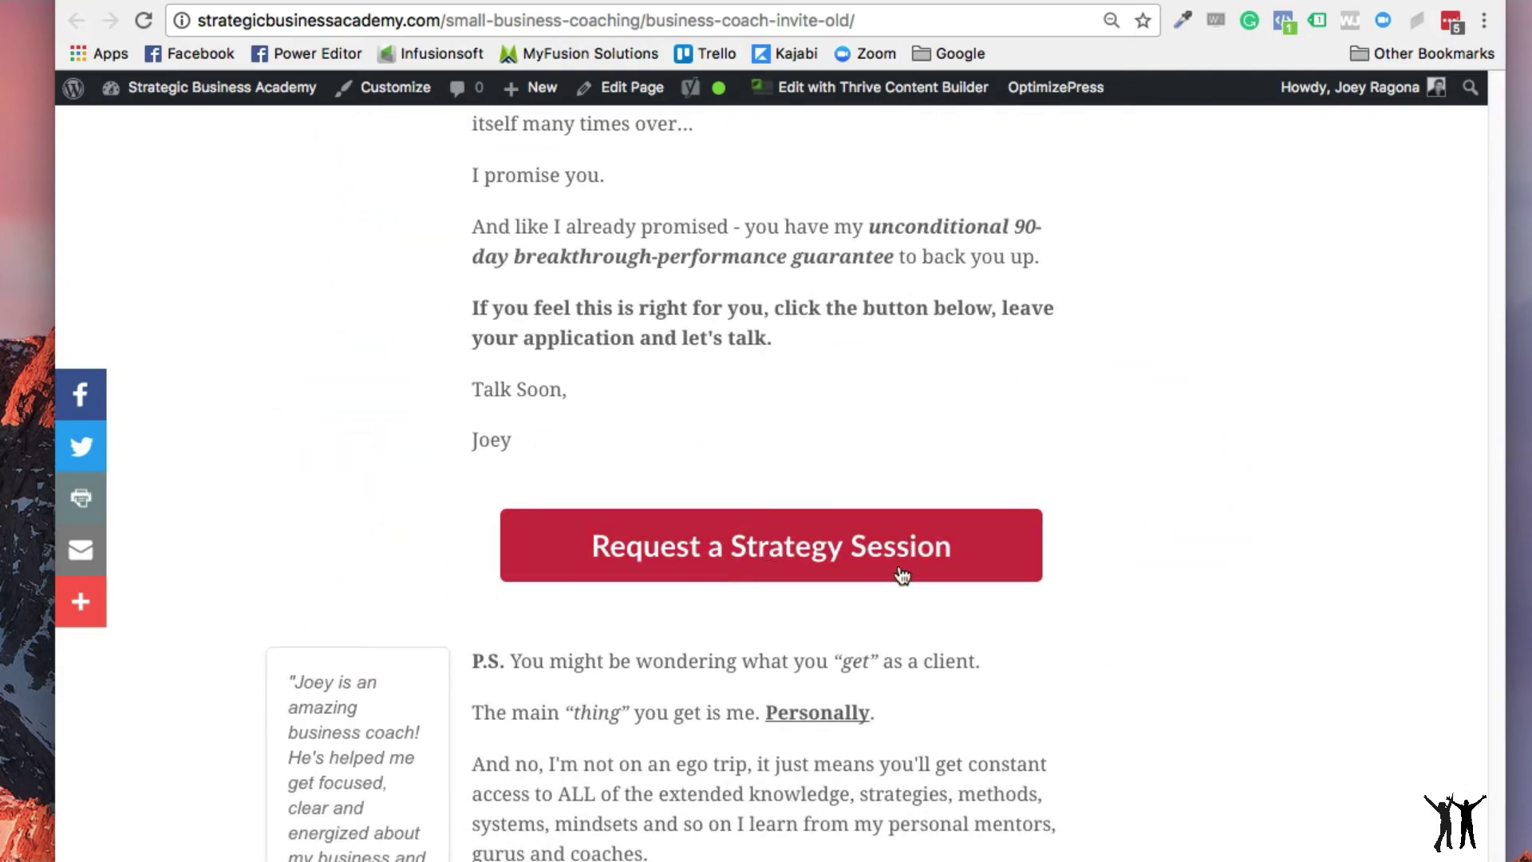
left_click(881, 557)
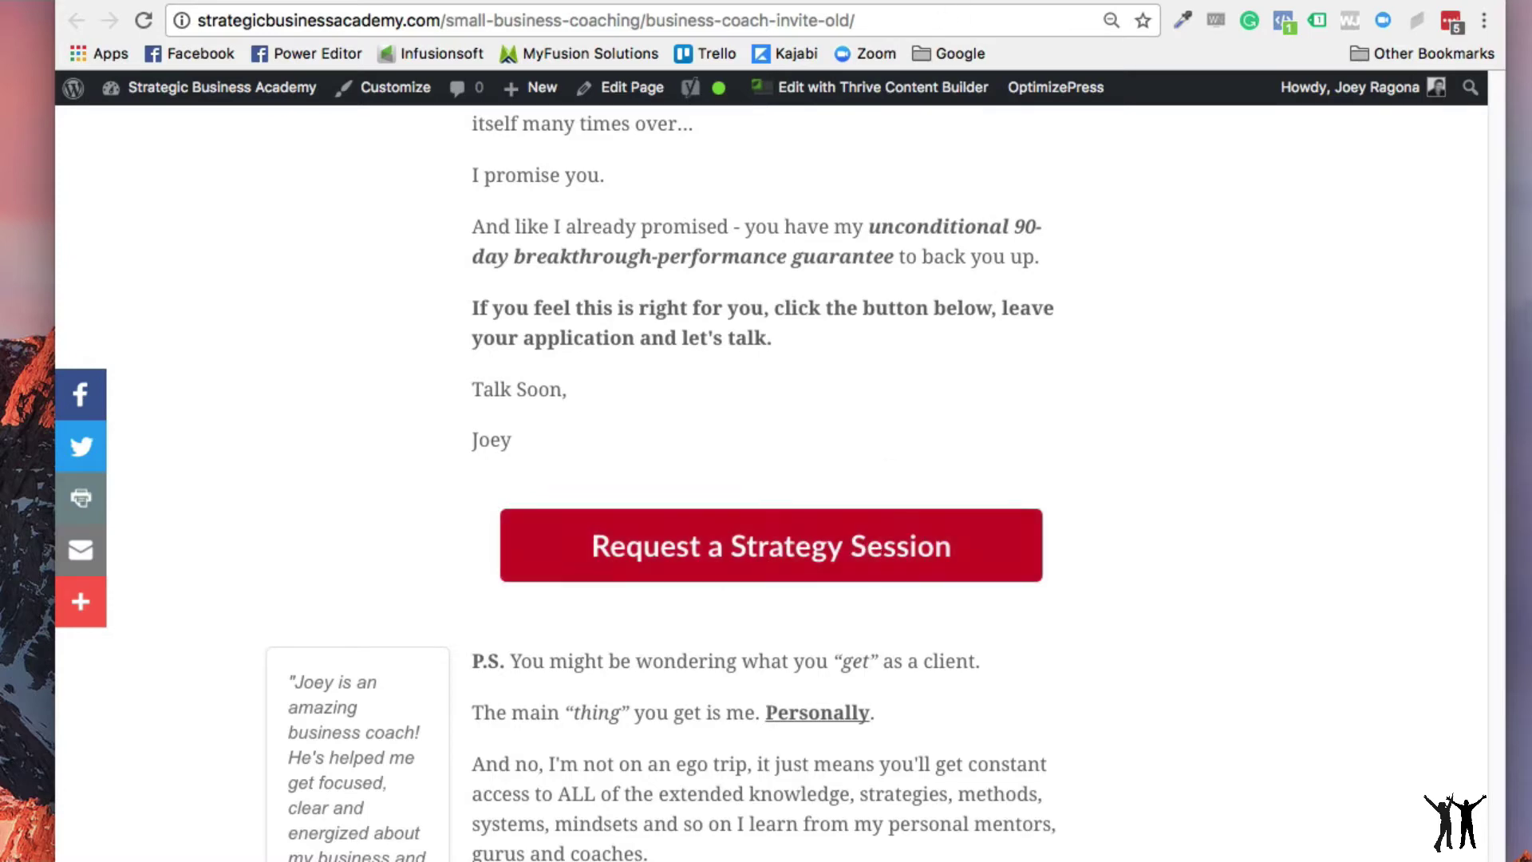
Copy the coaching page path /small-business-coaching/business-coach-invite-old/ after checking the application form.
scroll(750, 401, "down", 7)
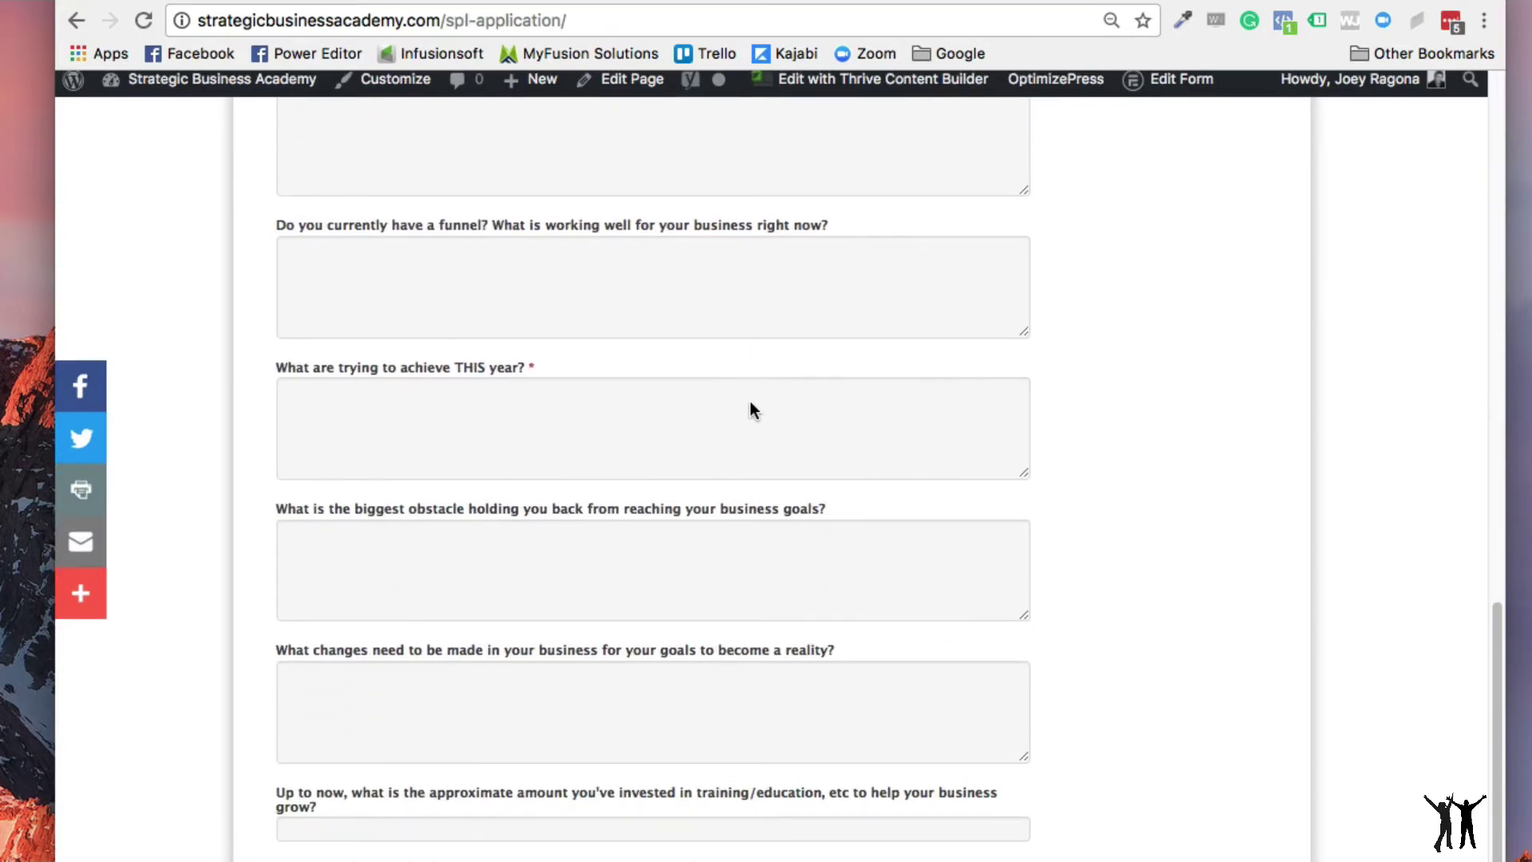
scroll(751, 400, "up", 7)
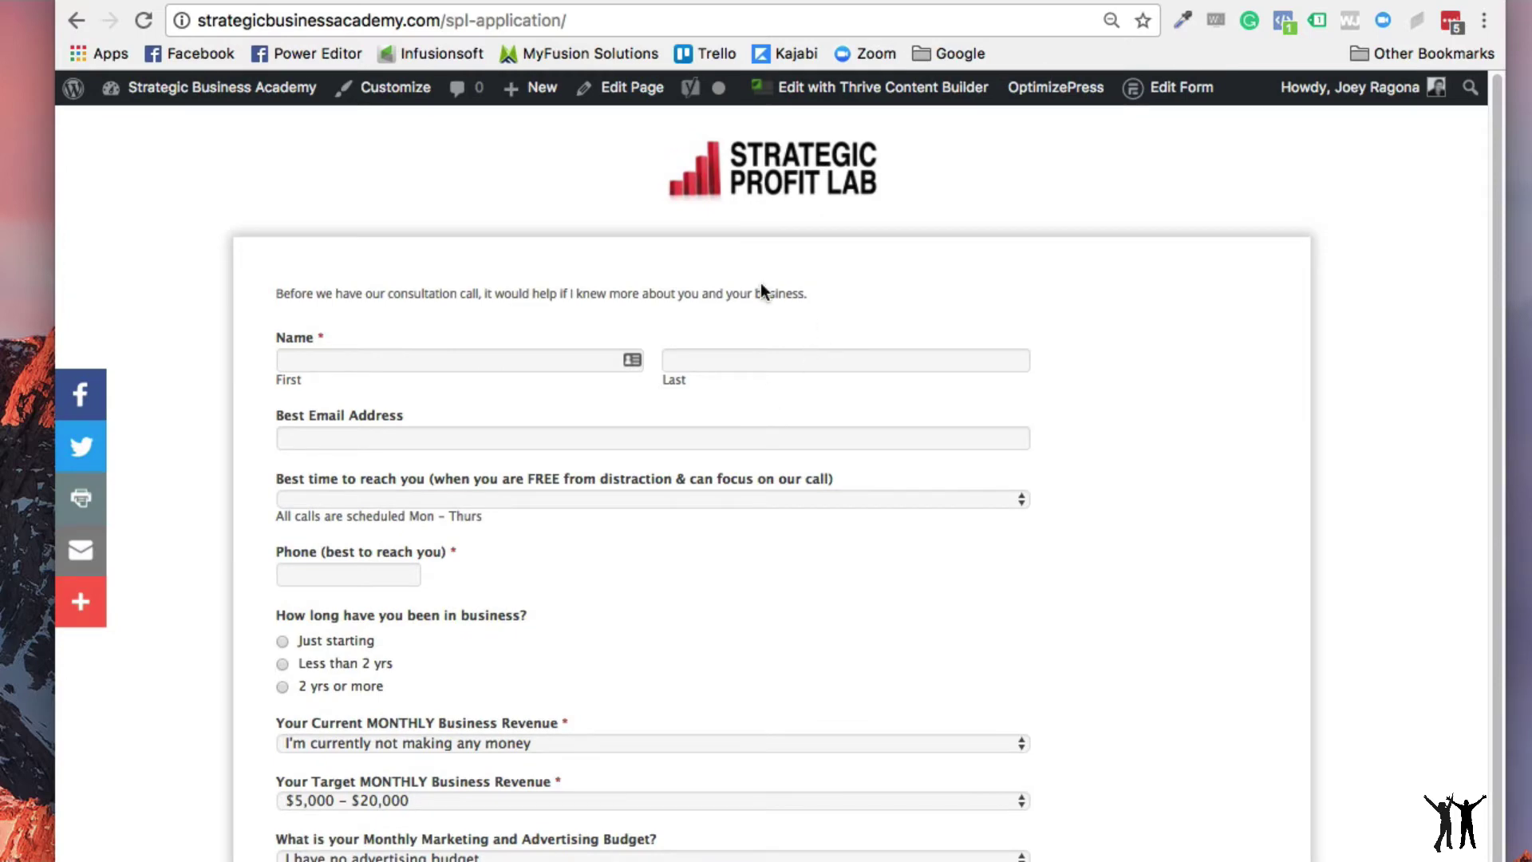
key("ctrl+Tab")
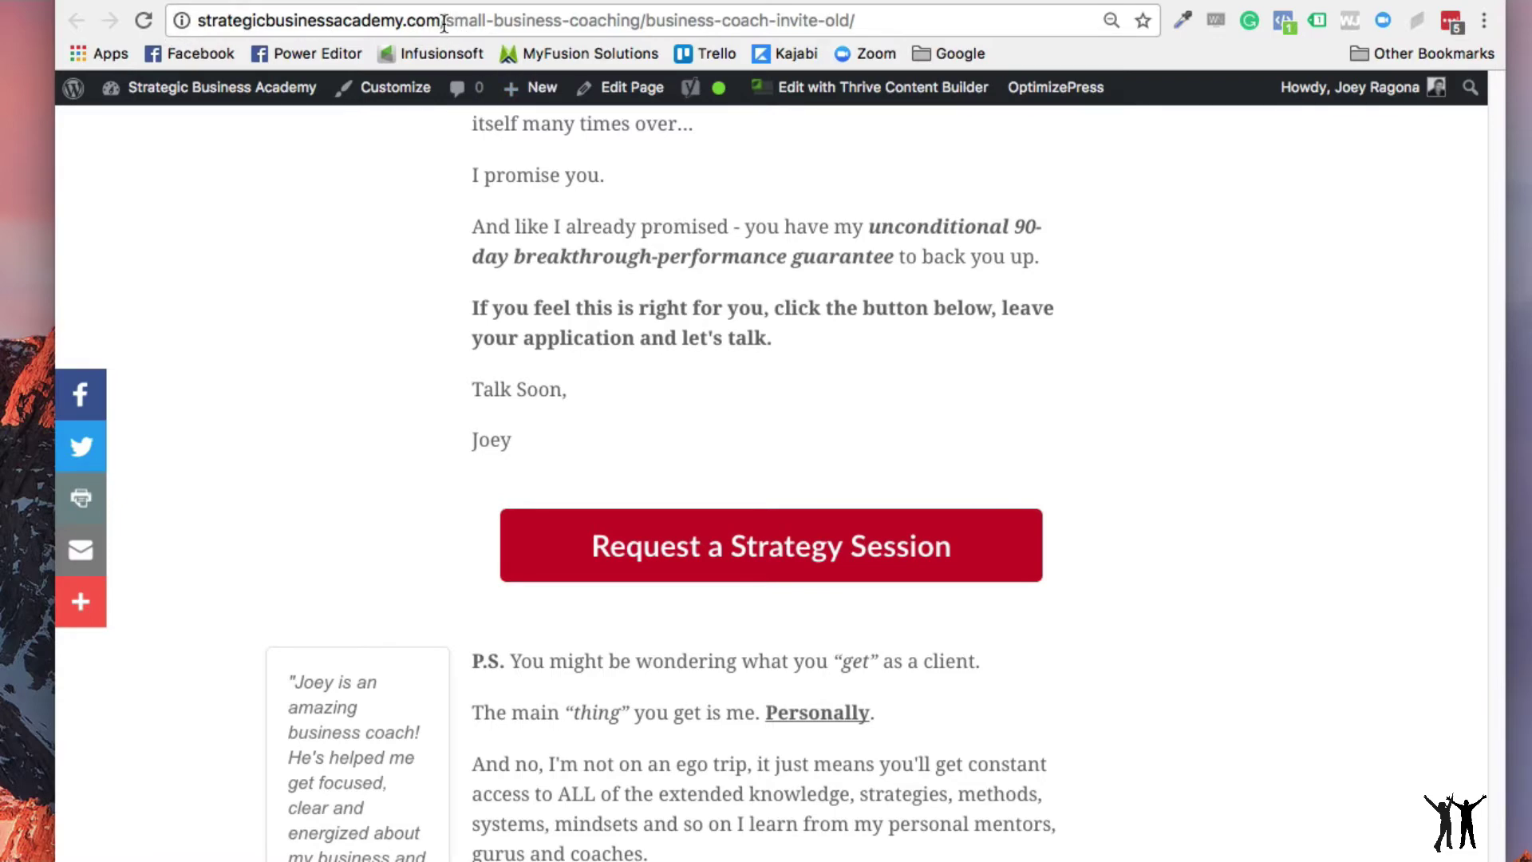
left_click_drag(444, 21, 883, 32)
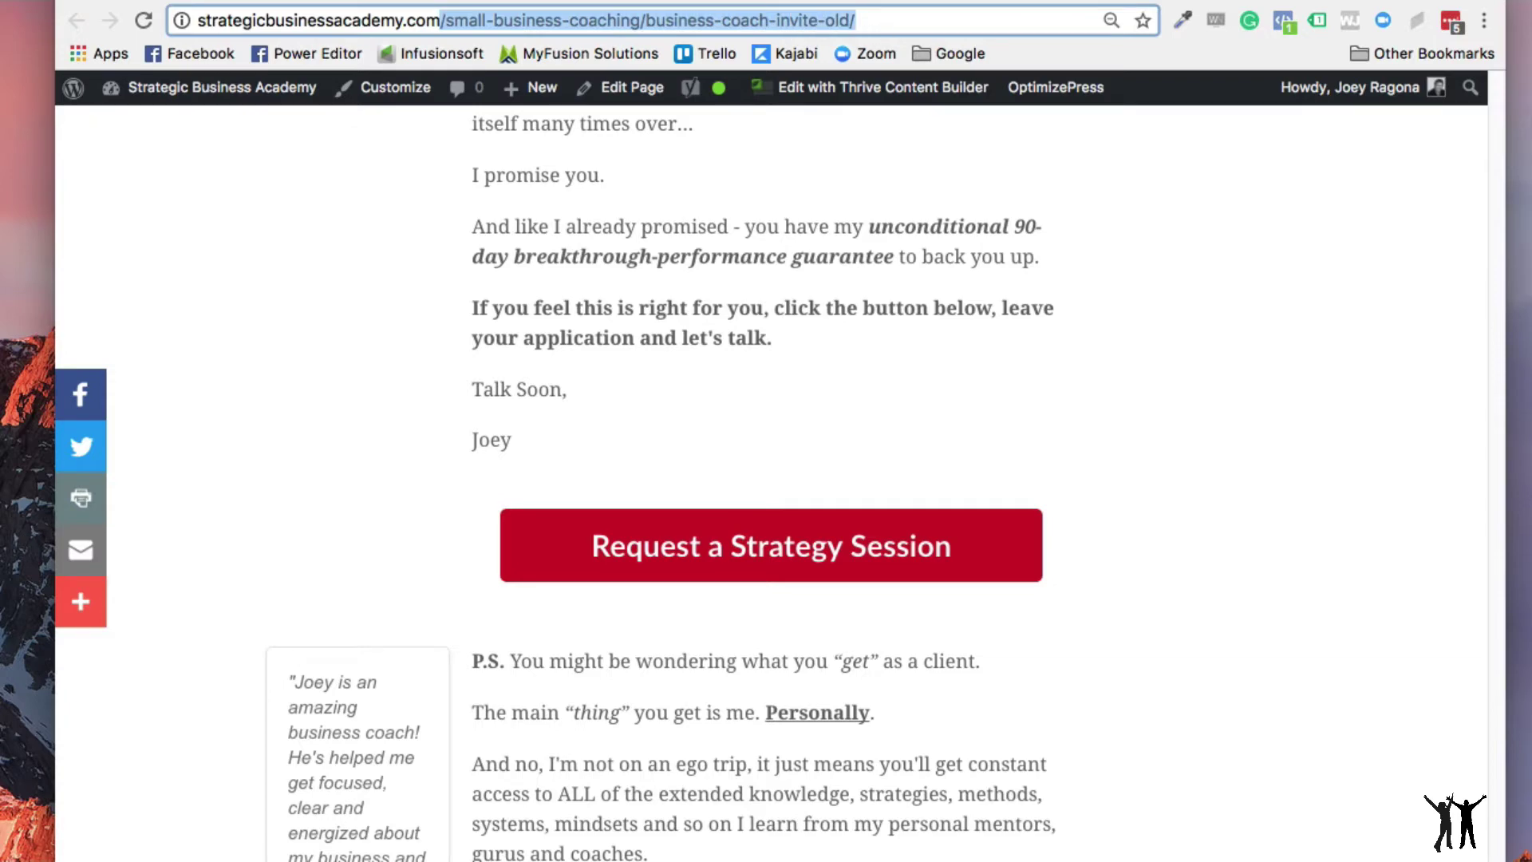
key("ctrl+Tab")
Add the URL contains rule /small-business-coaching/business-coach-invite-old/ and set the category to View Content.
left_click(676, 700)
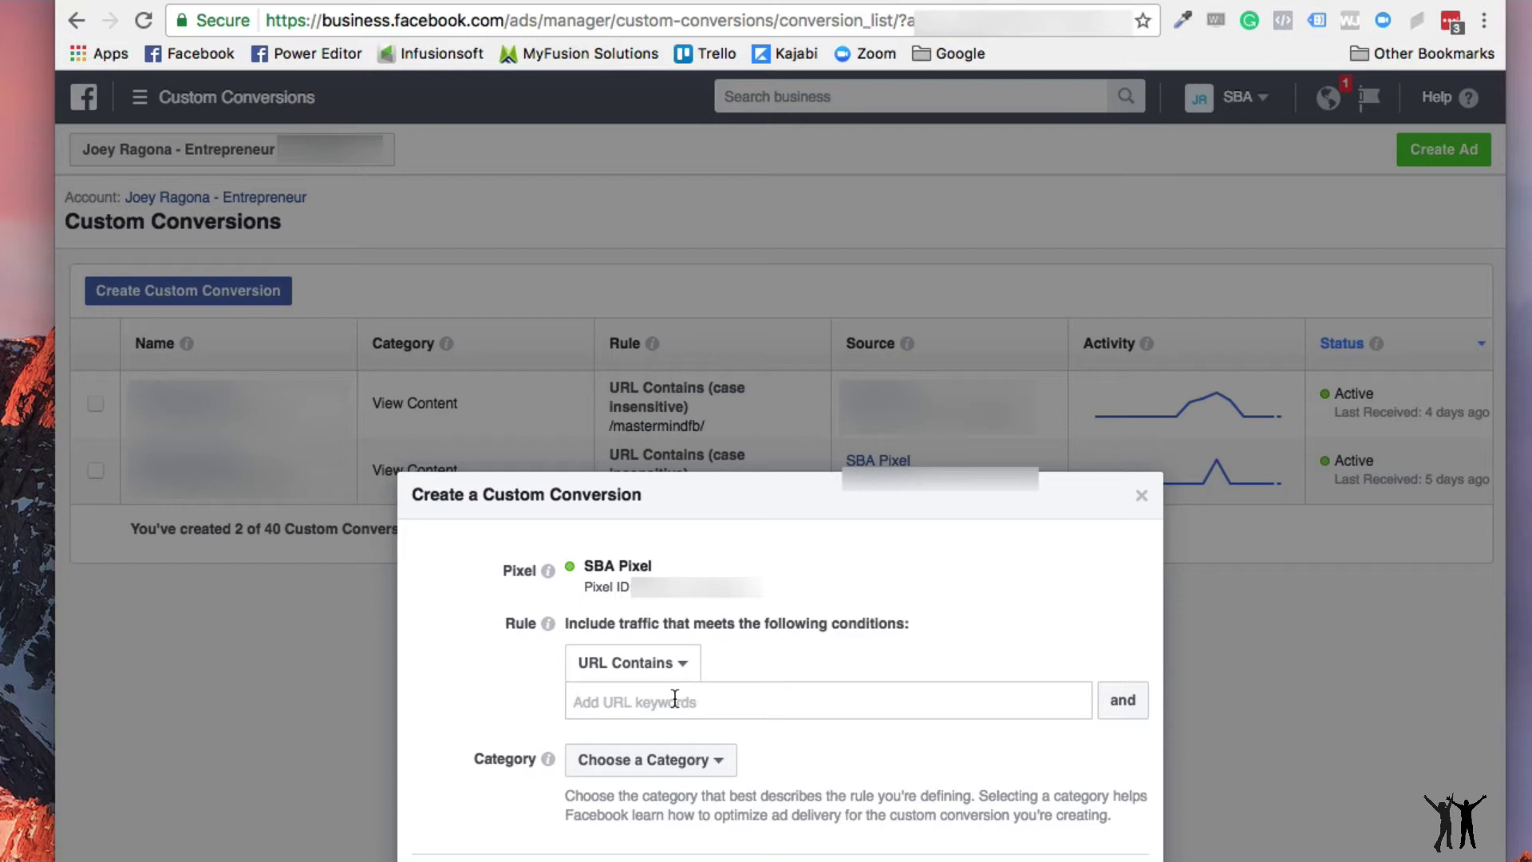
type("usiness-coach-invite-old/")
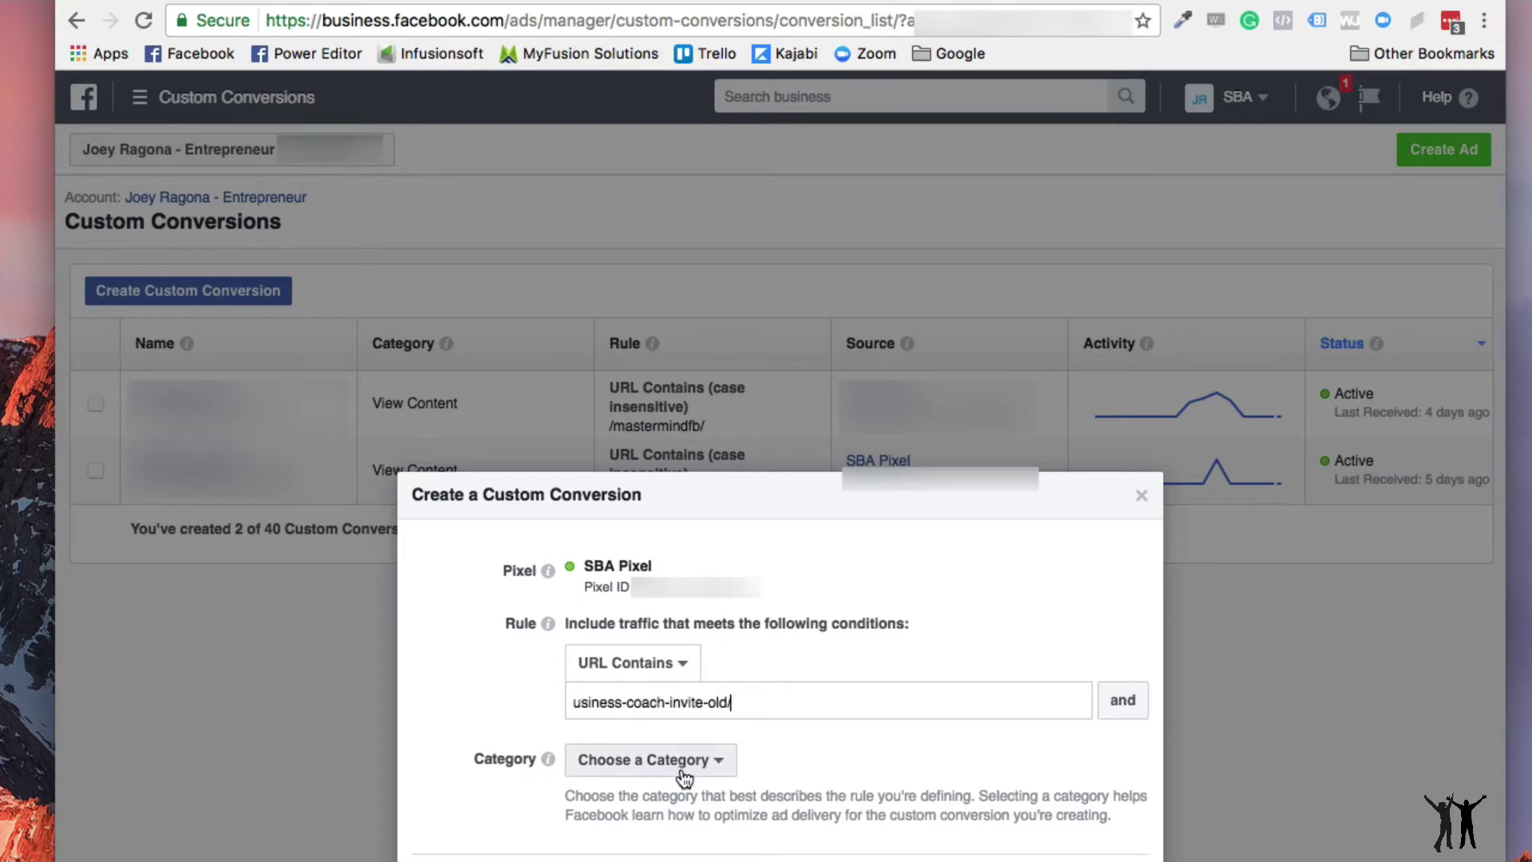
key("Return")
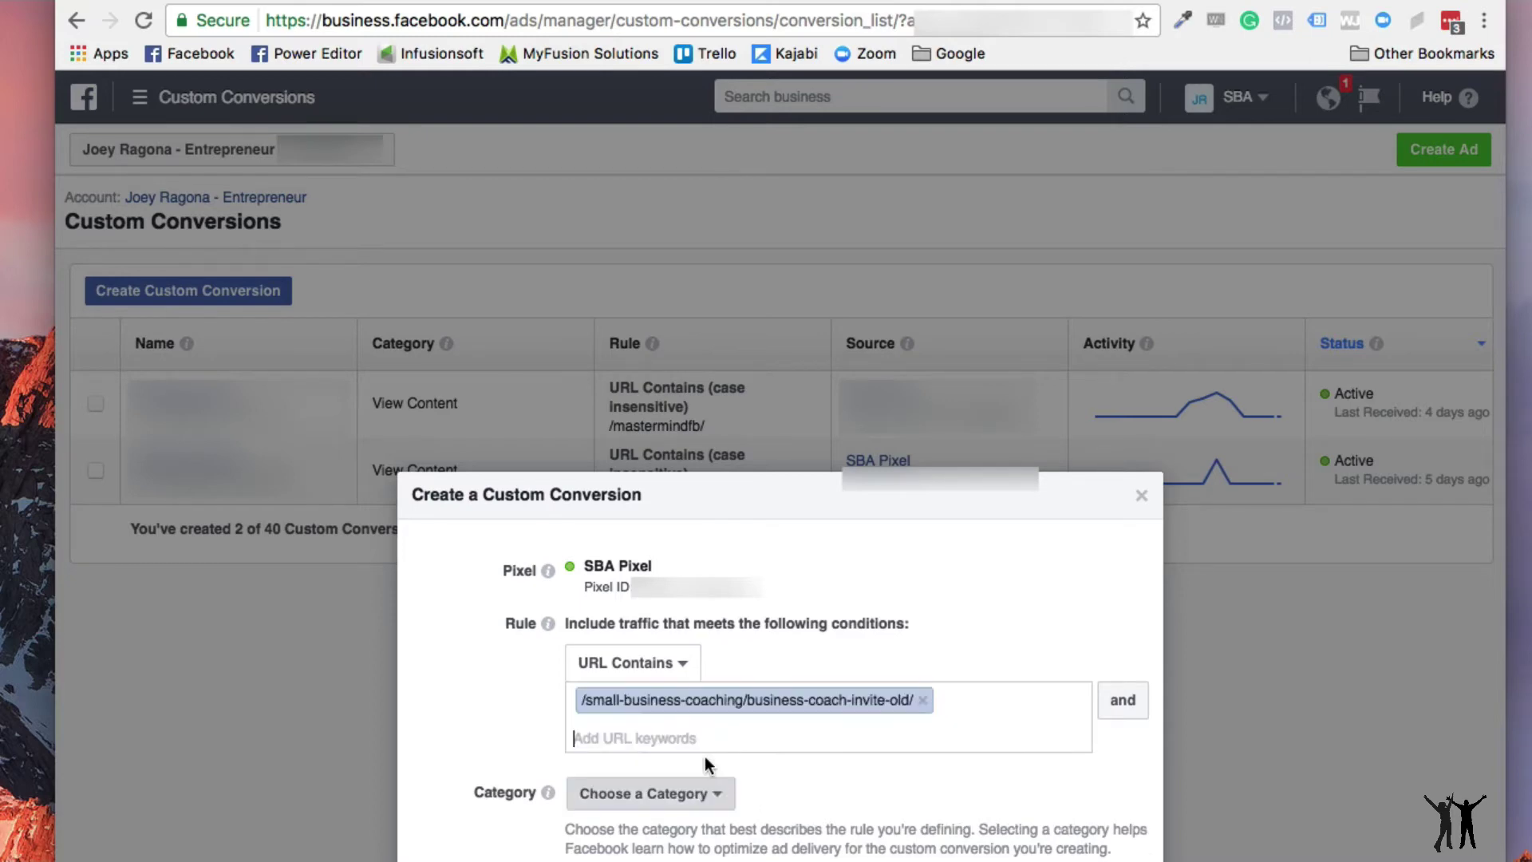
left_click(714, 789)
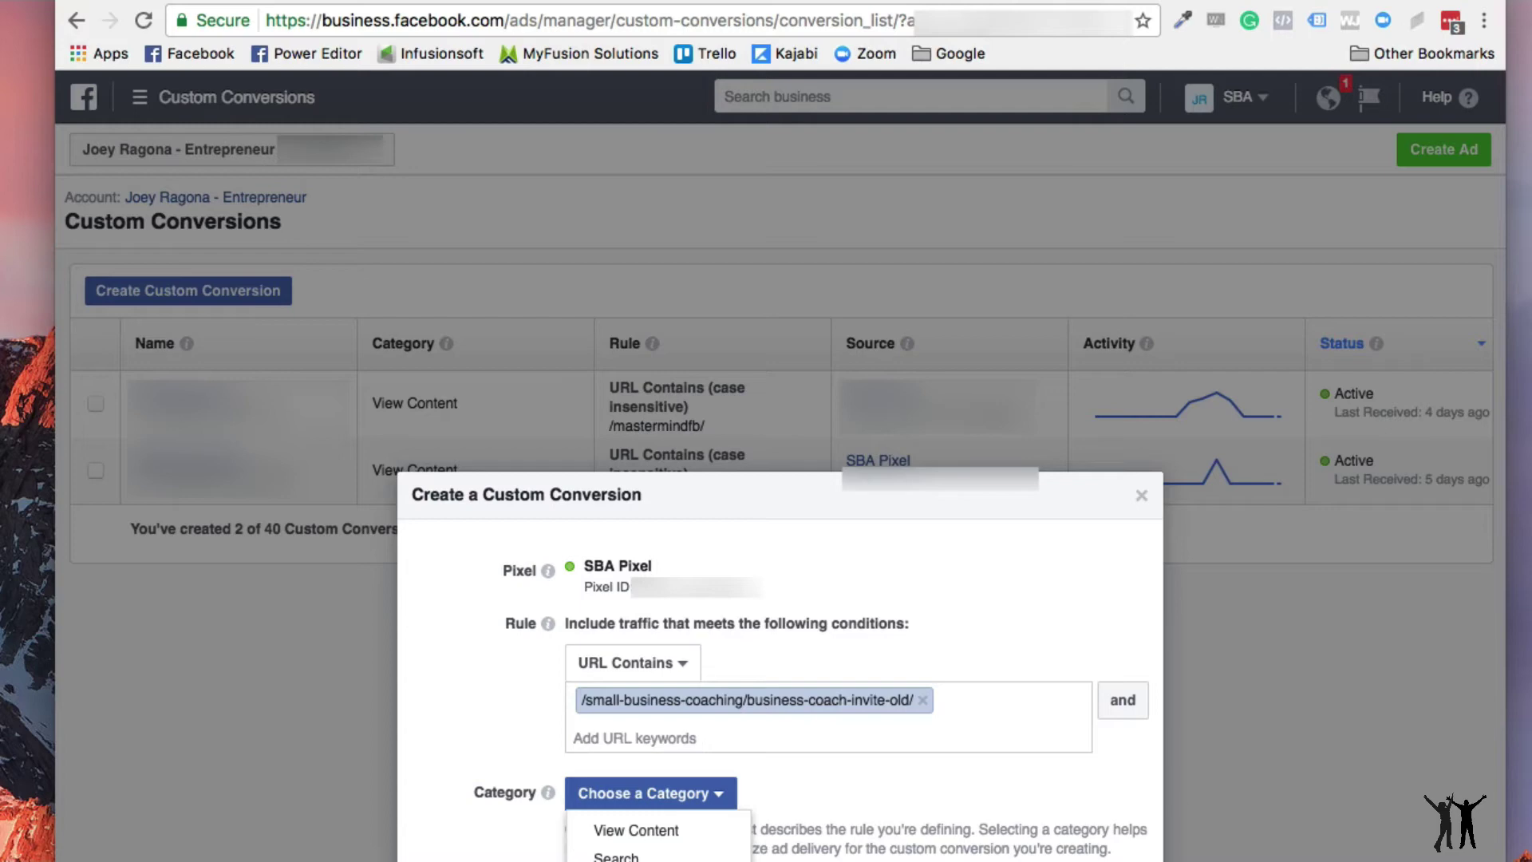
left_click(651, 830)
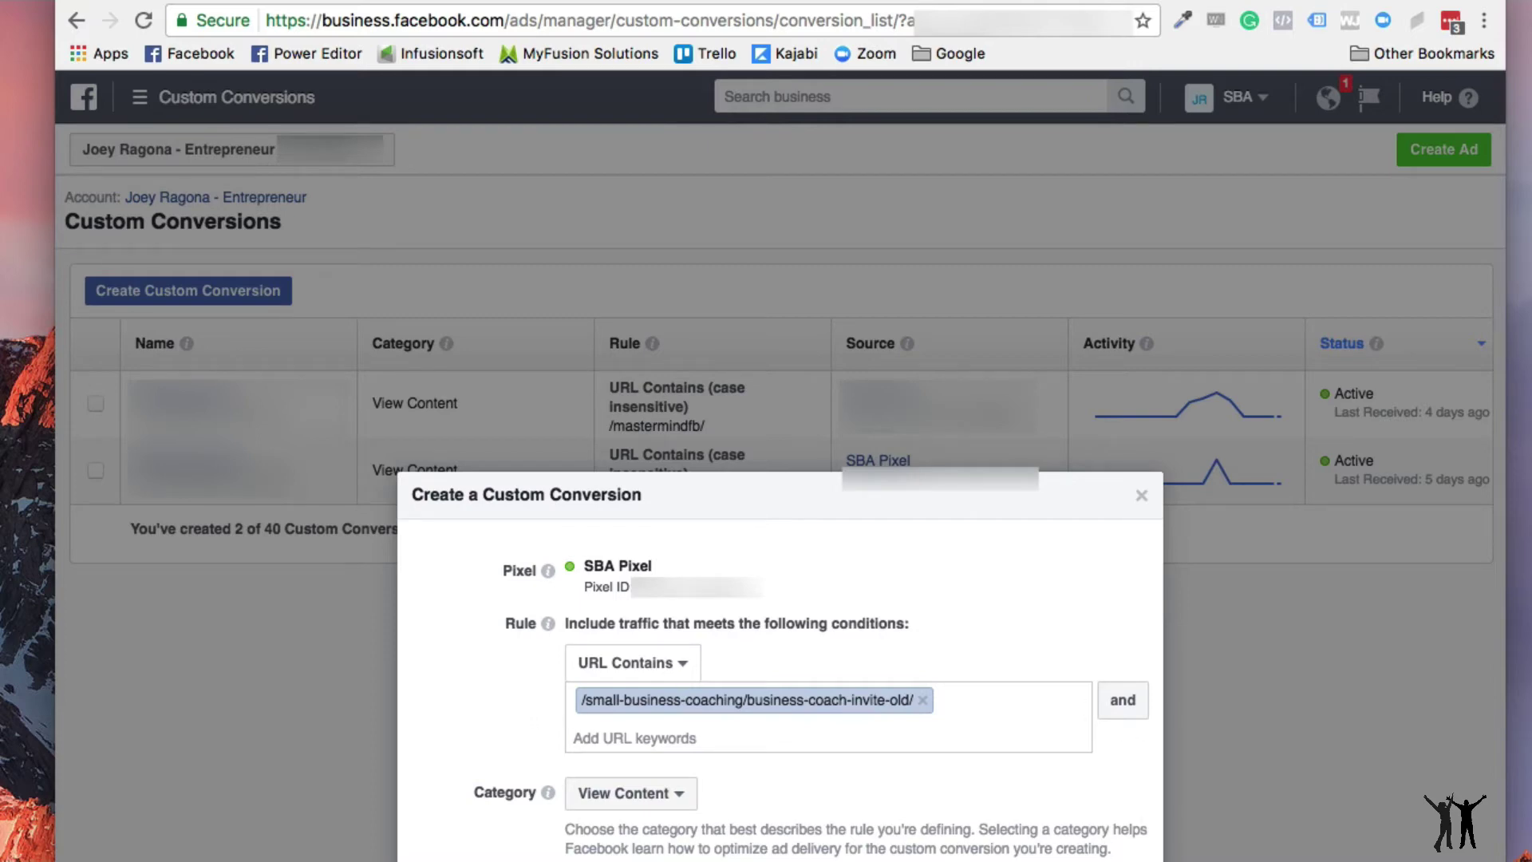
Name the conversion 'SPL - Coaching PV' and create it.
left_click(1118, 854)
left_click(683, 631)
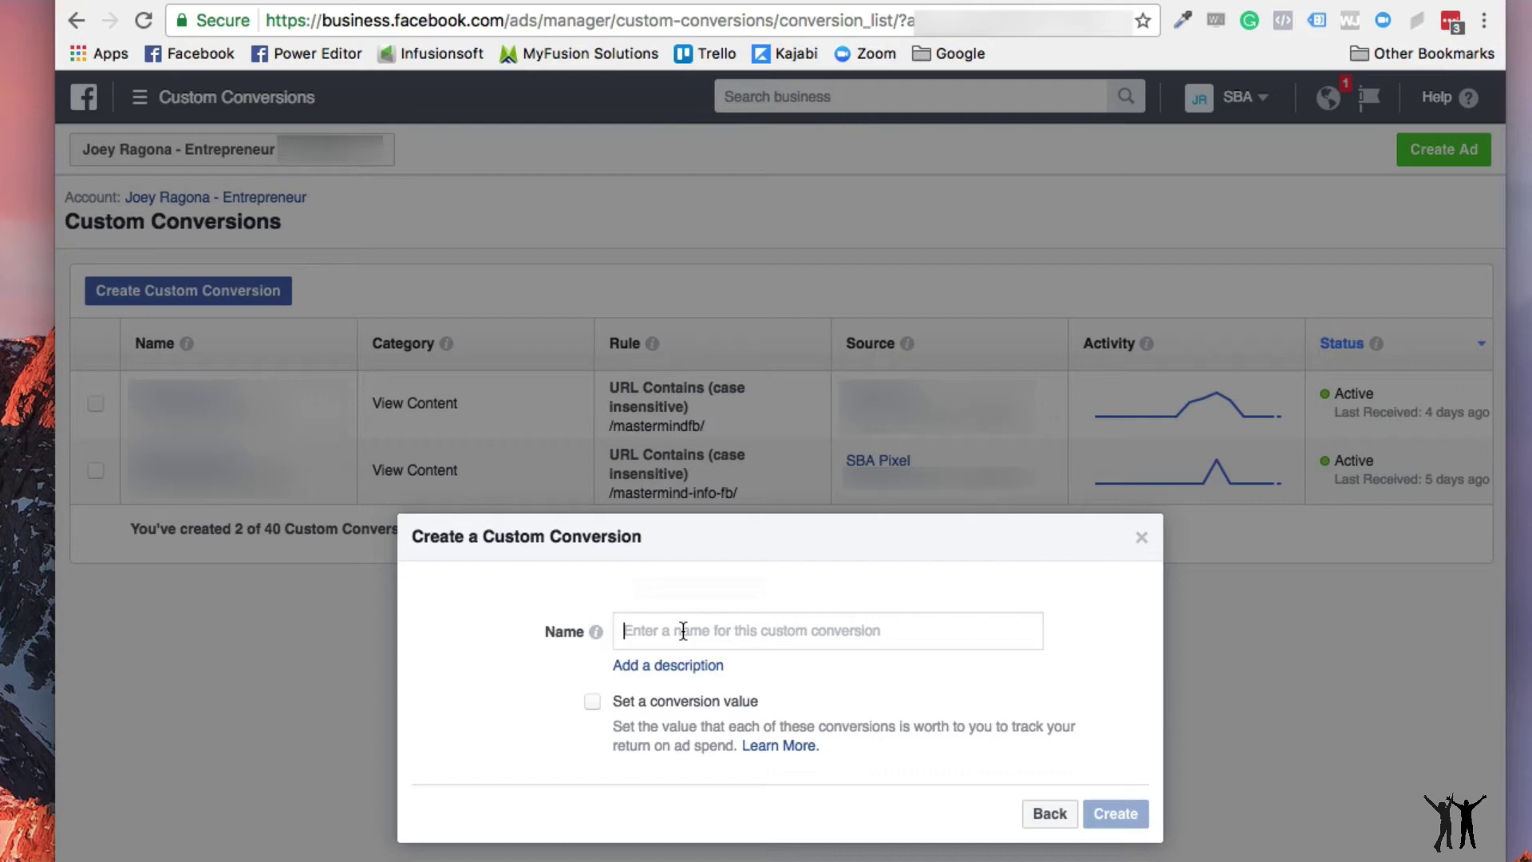
type("SP")
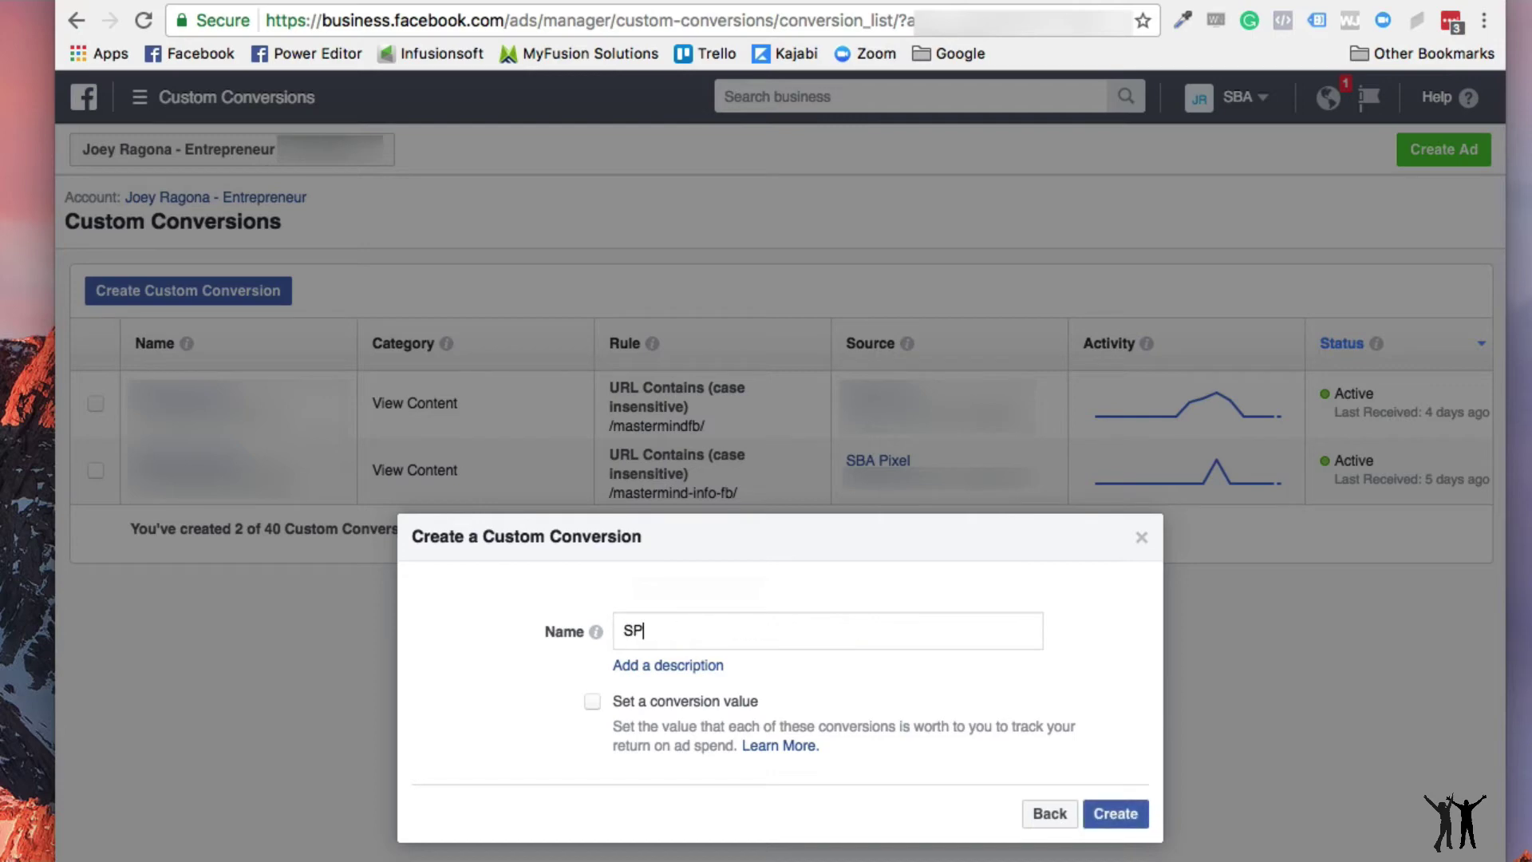
type("L - Coaching PV")
left_click(667, 671)
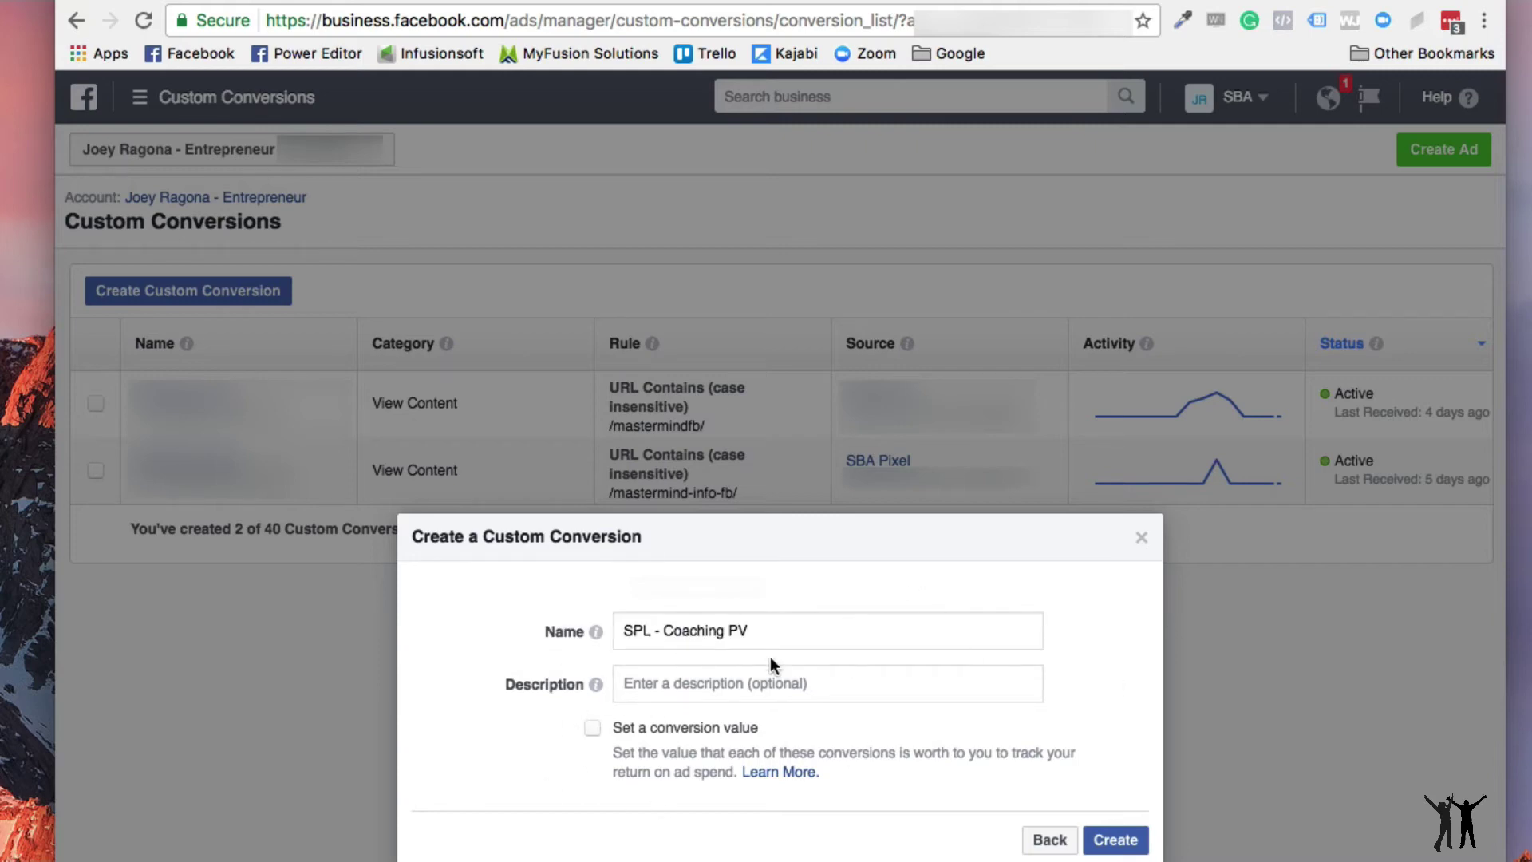
left_click(1116, 840)
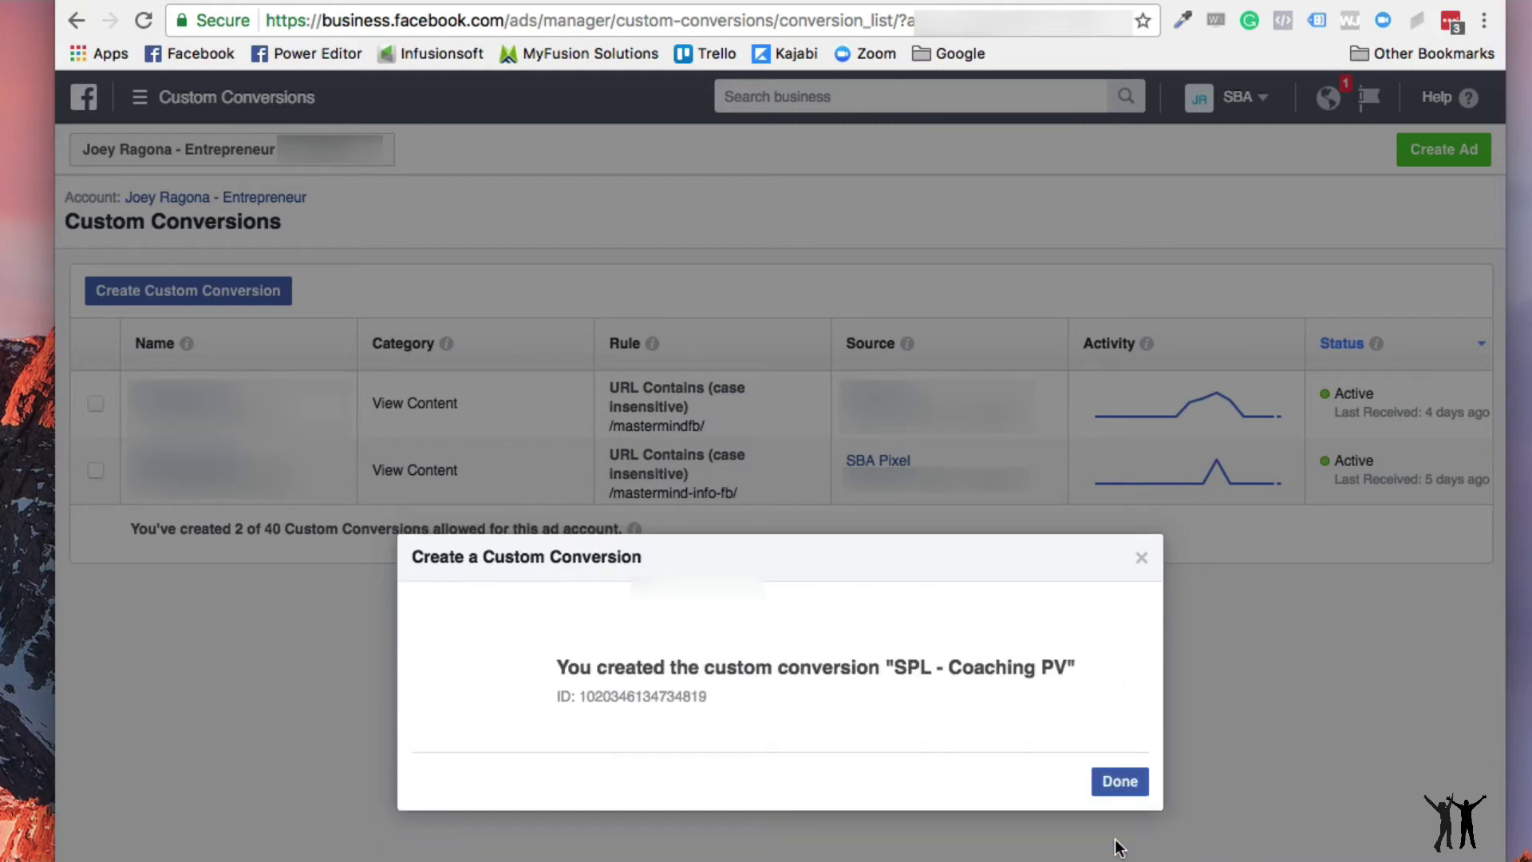
left_click(1118, 779)
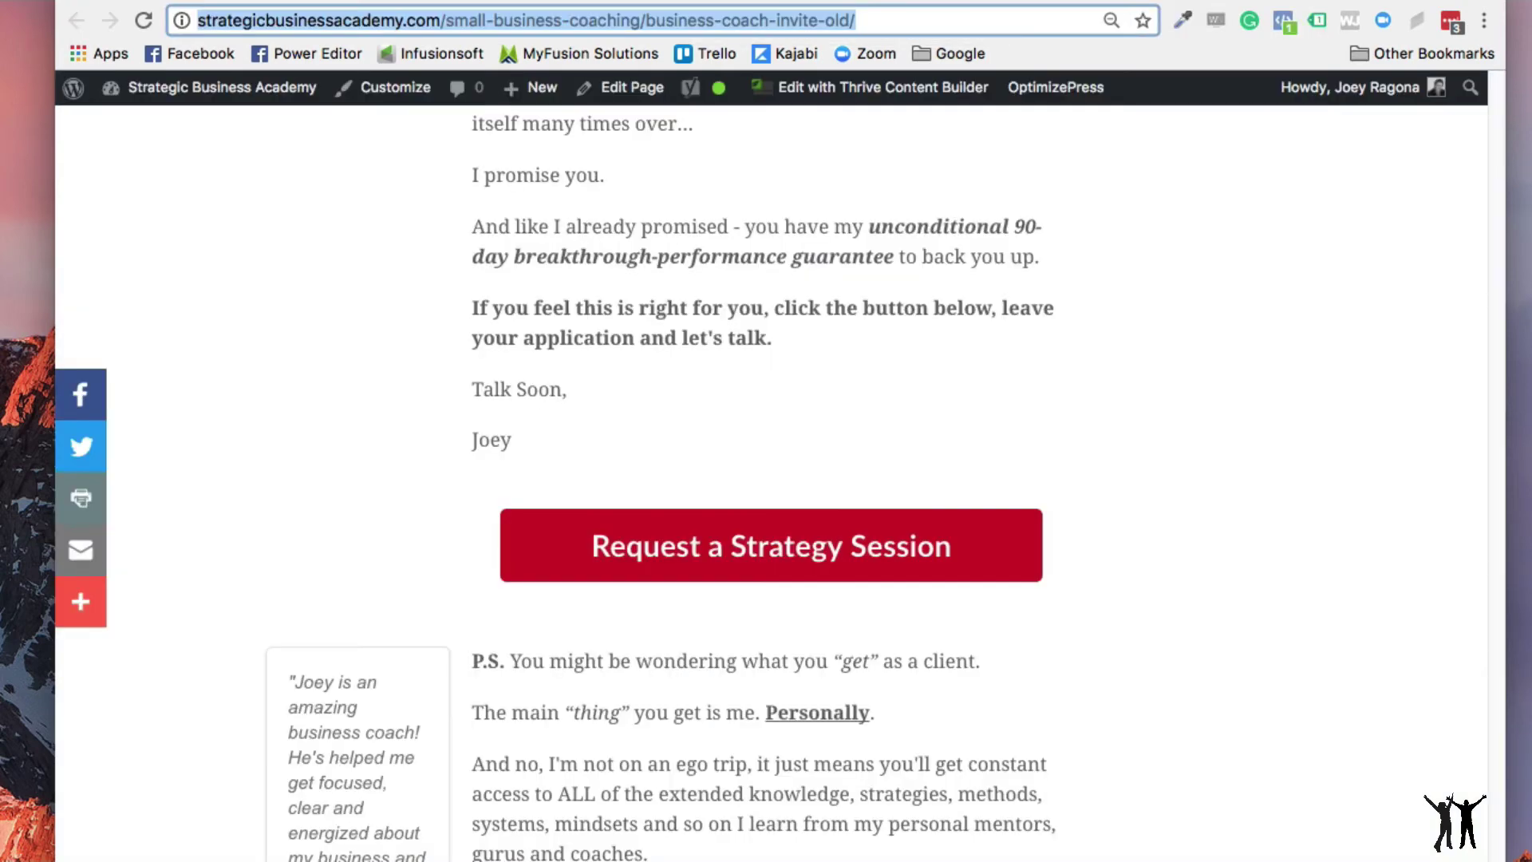
left_click(146, 33)
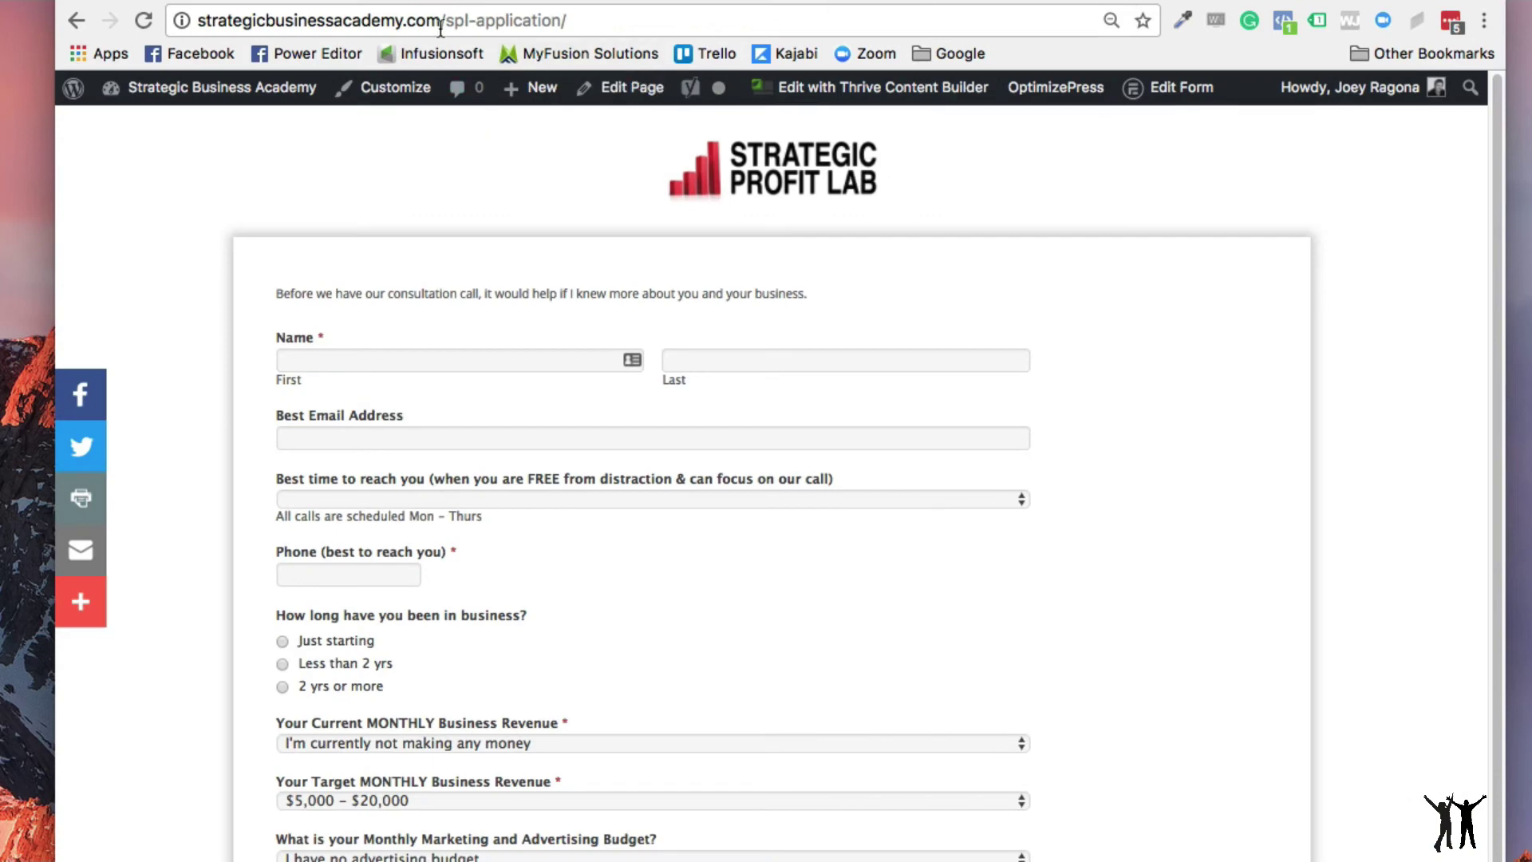
Copy the /spl-application/ path from the application page's address bar.
left_click_drag(444, 24, 626, 28)
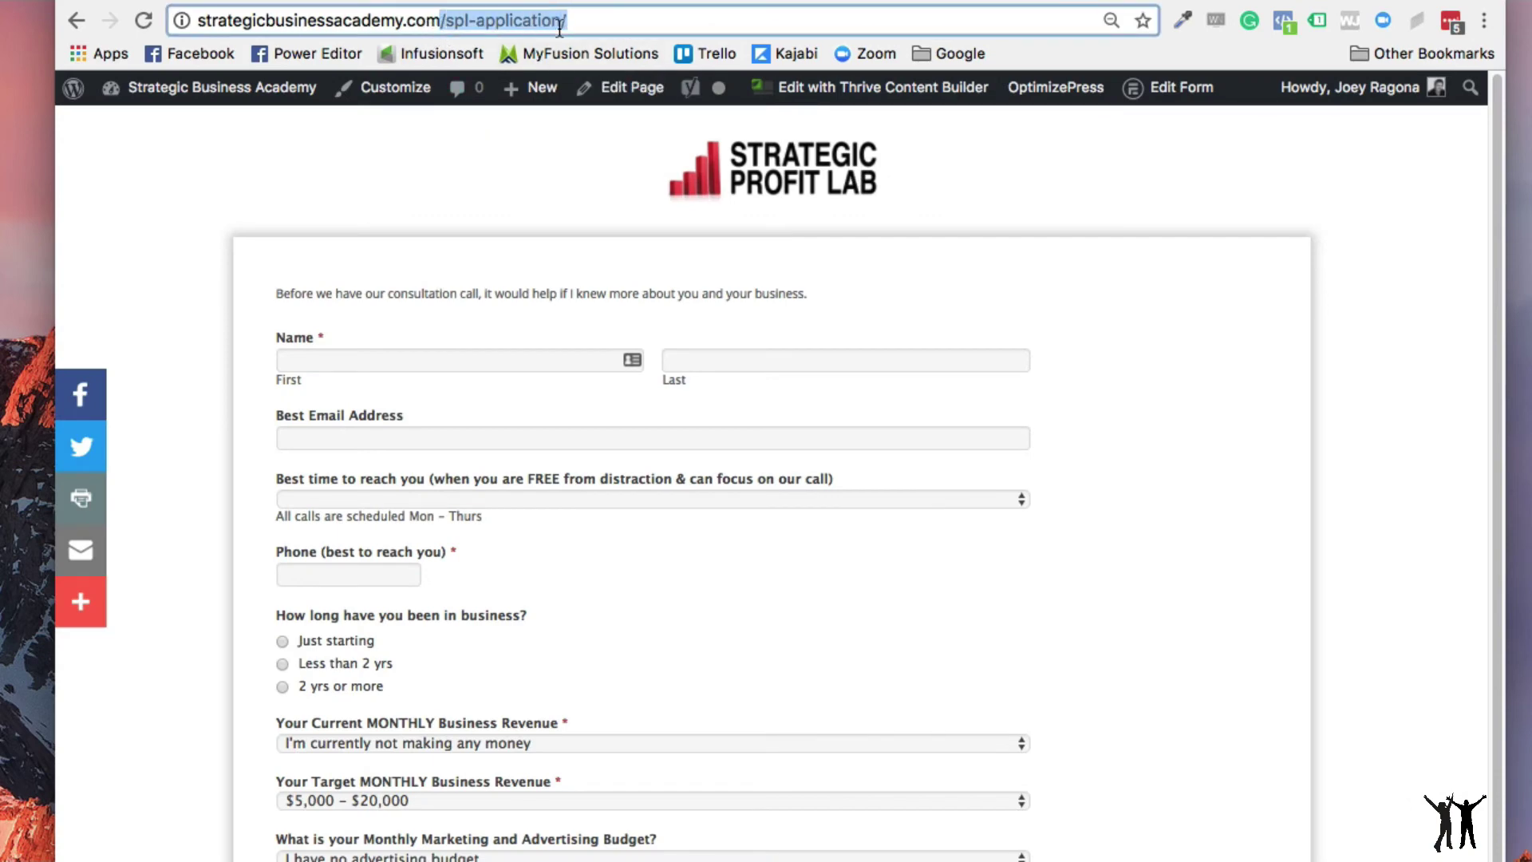
right_click(517, 28)
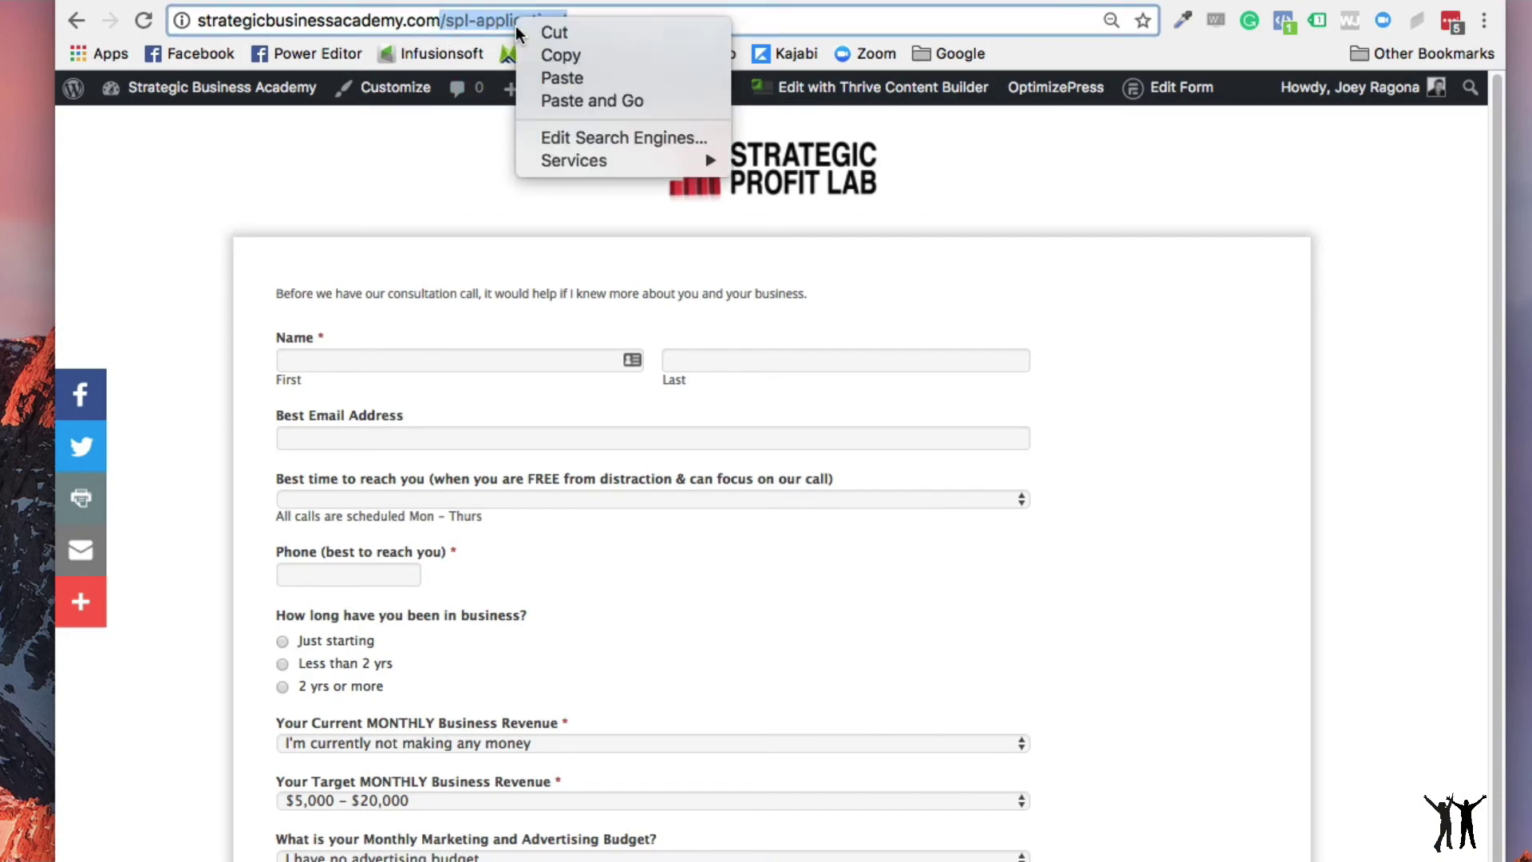
left_click(569, 56)
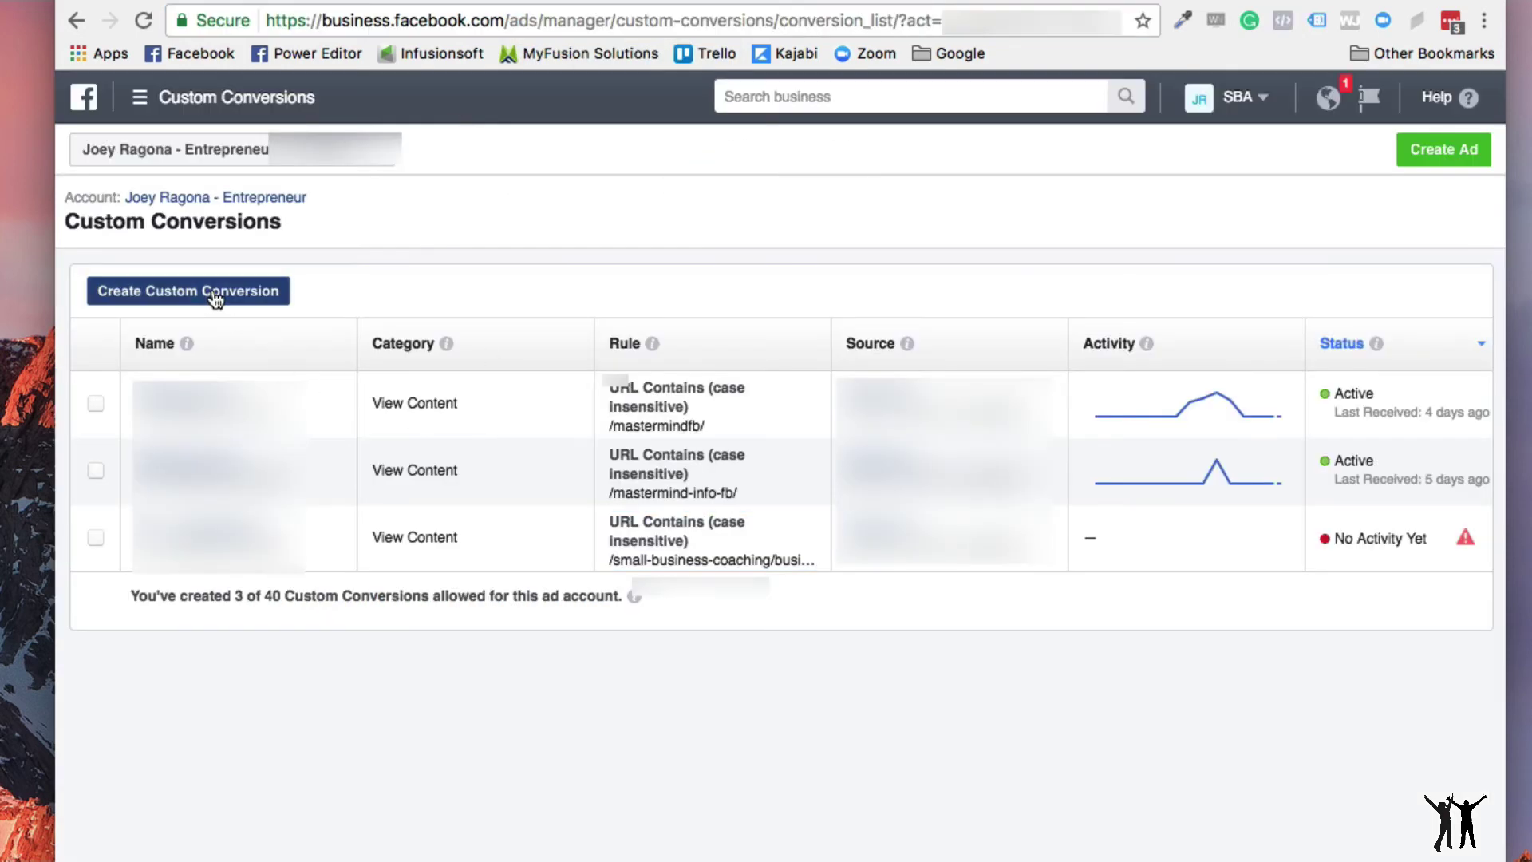
Start a new custom conversion with URL rule /spl-application/ and category Lead.
left_click(216, 294)
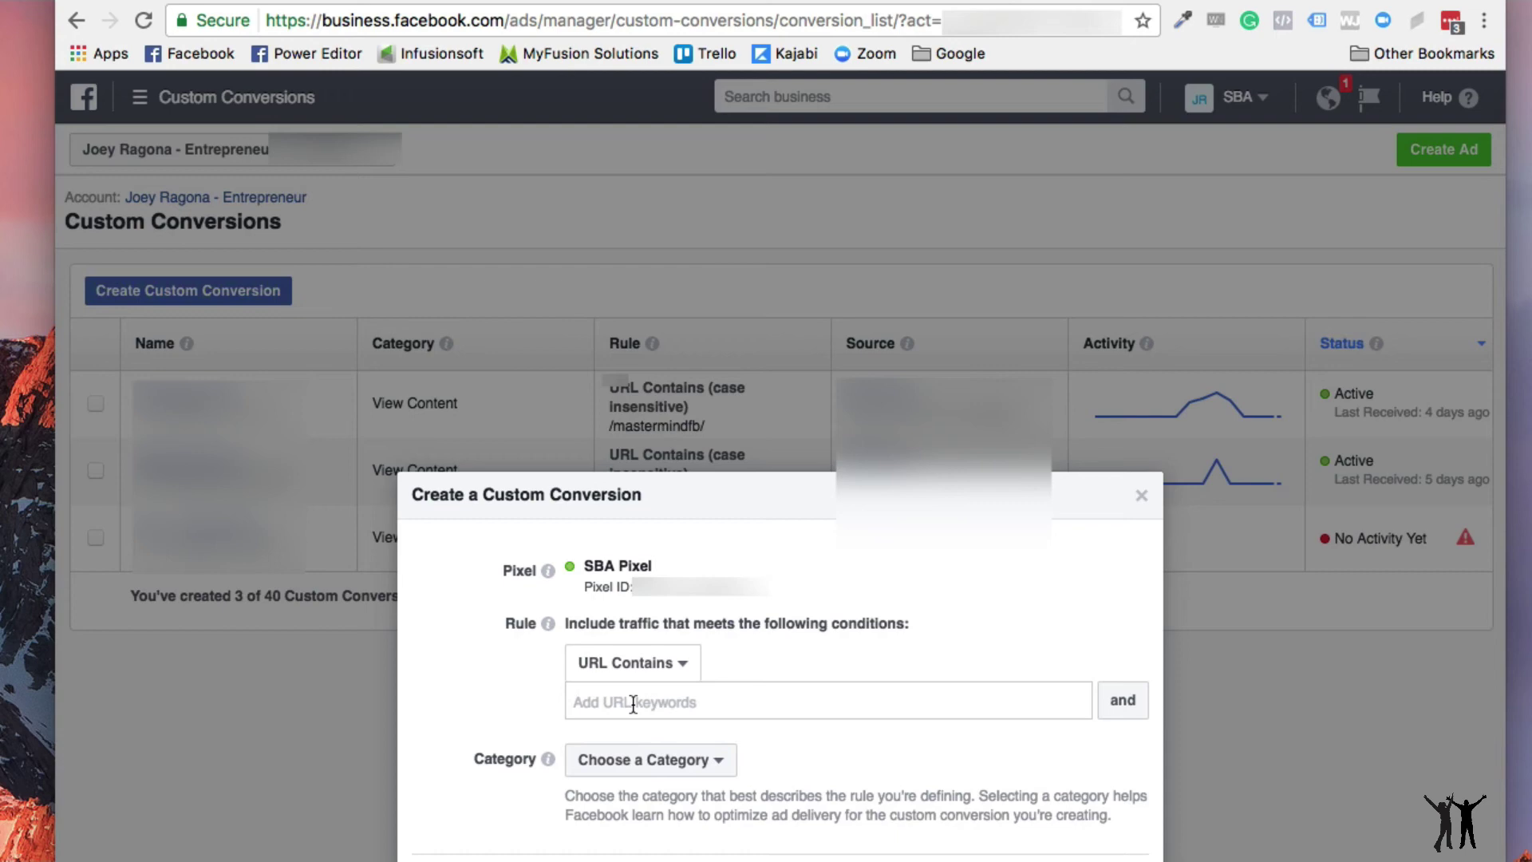
key("ctrl+v")
key("Return")
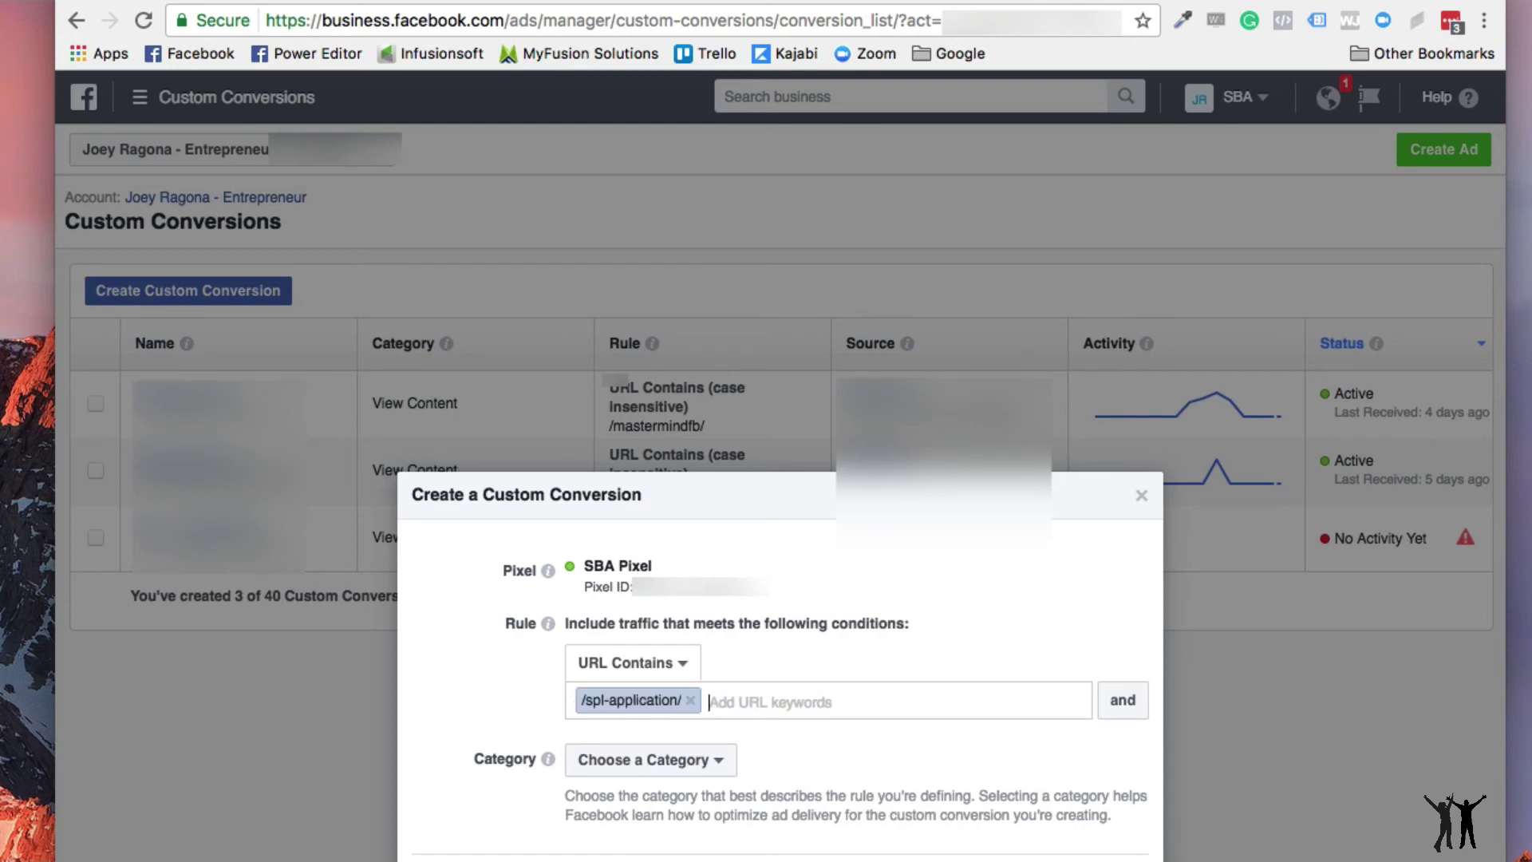
left_click(694, 759)
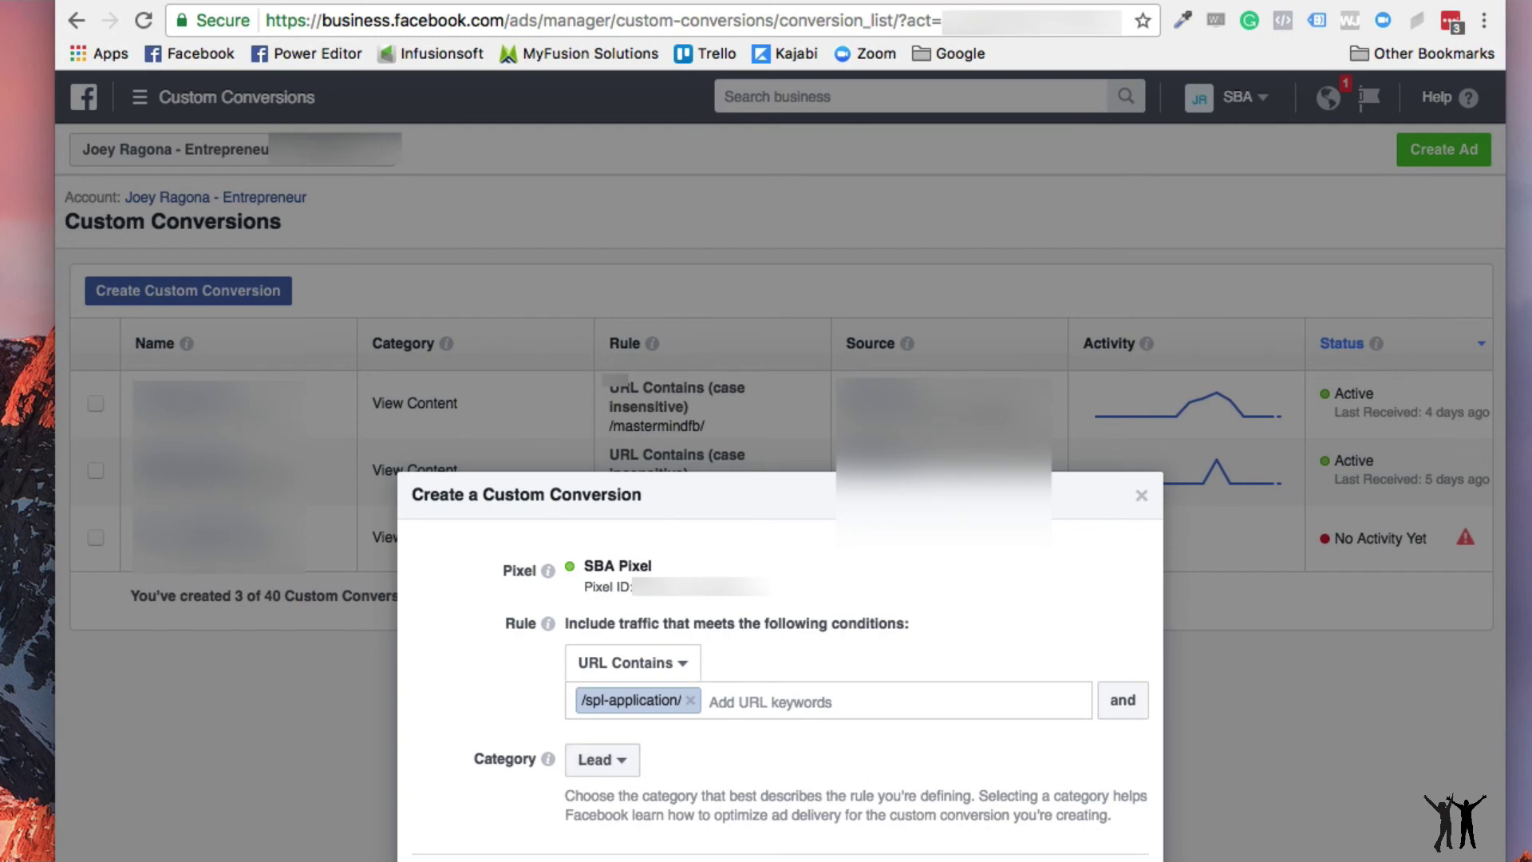
Name the conversion 'SPL - doaching application lead', set its value to 500, and create it.
left_click(1117, 860)
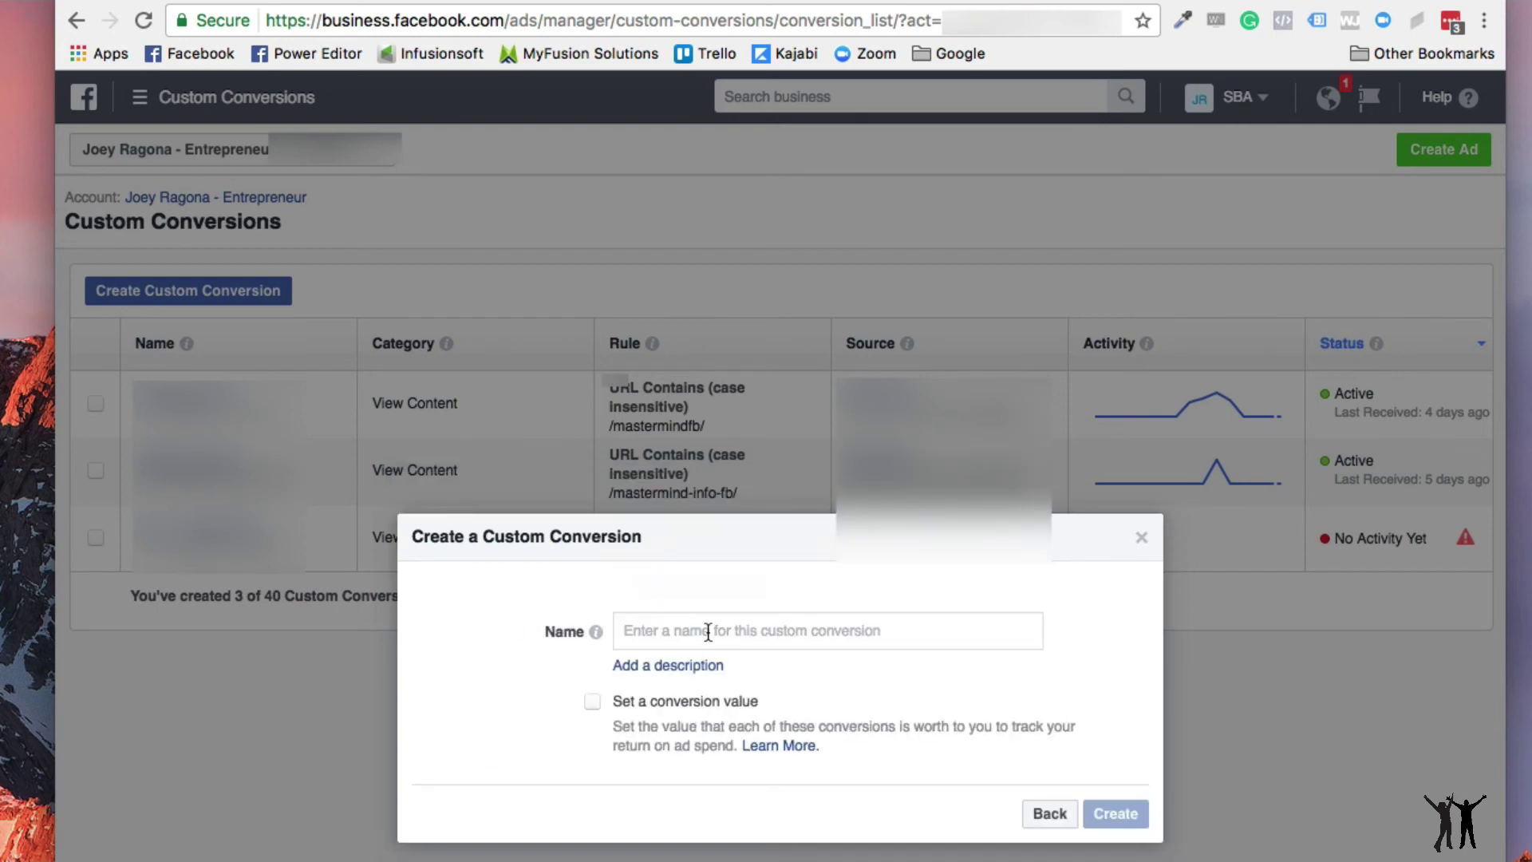
type("SPL - ")
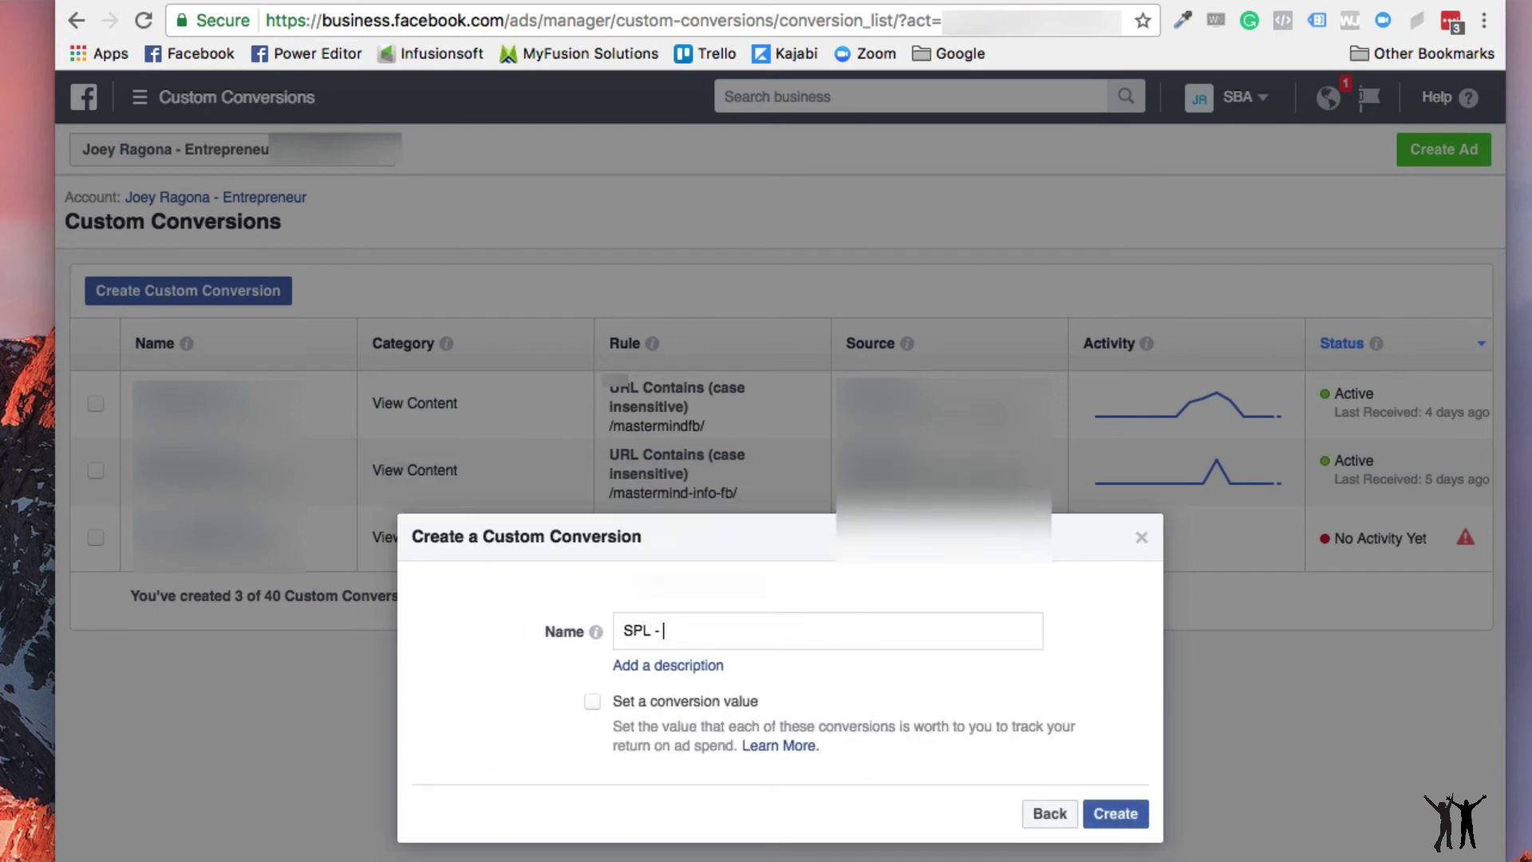
type("doaching application lead")
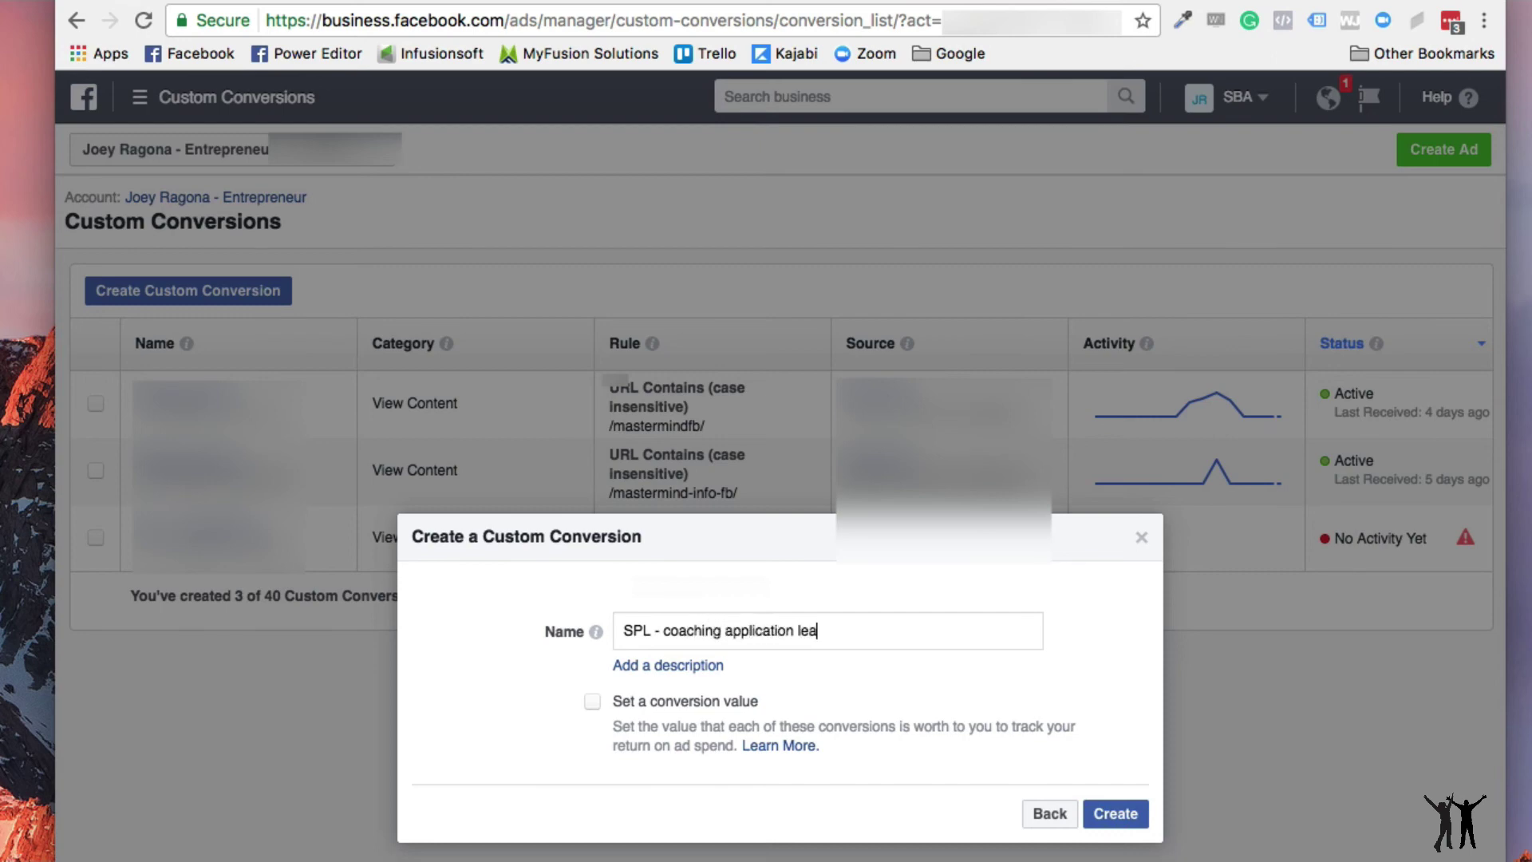
left_click(591, 701)
left_click(660, 744)
type("500")
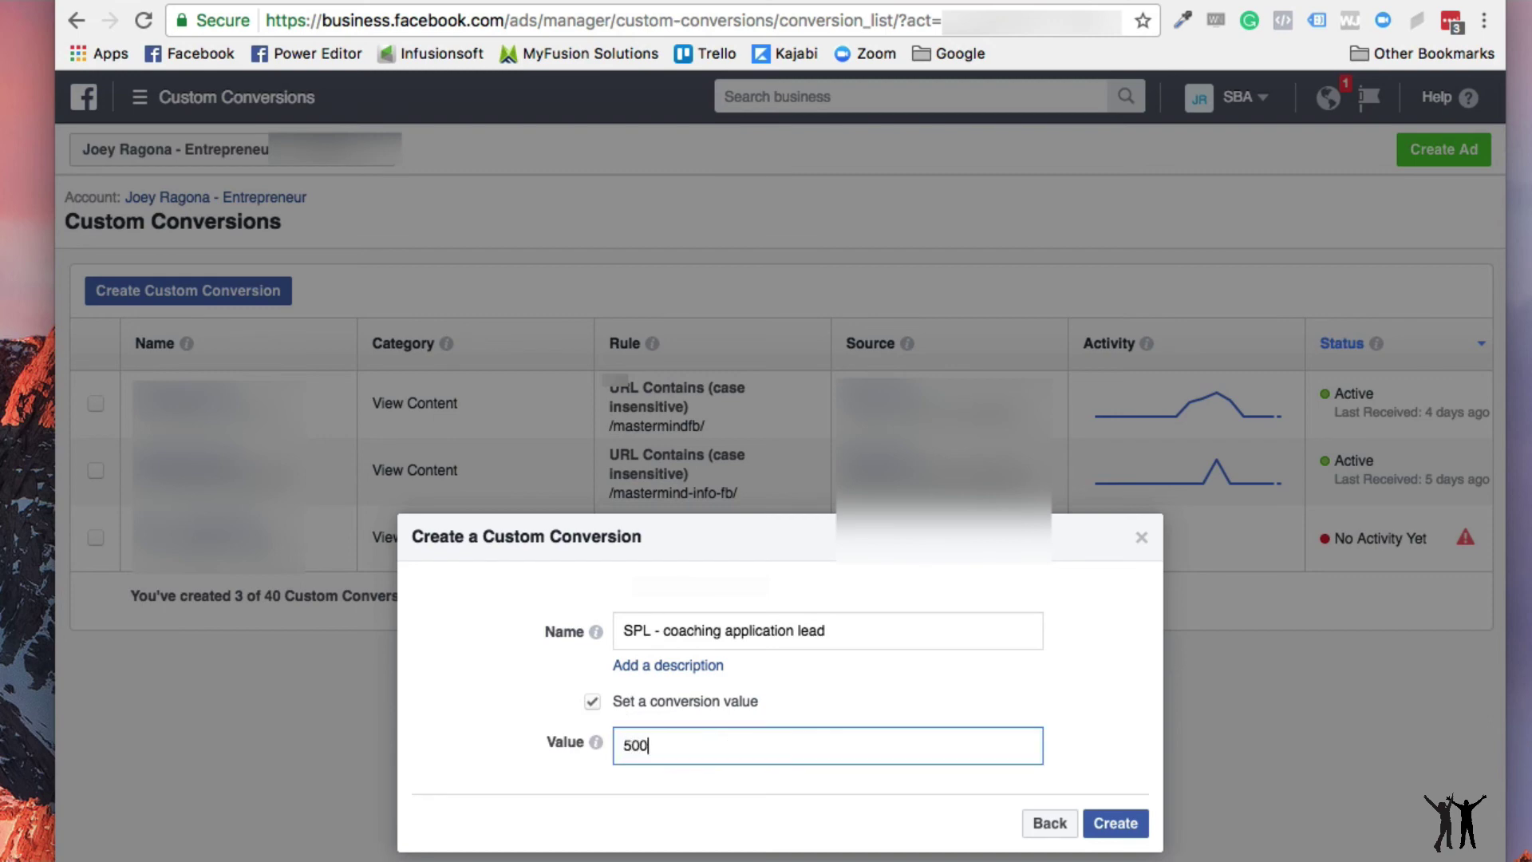
left_click(1116, 823)
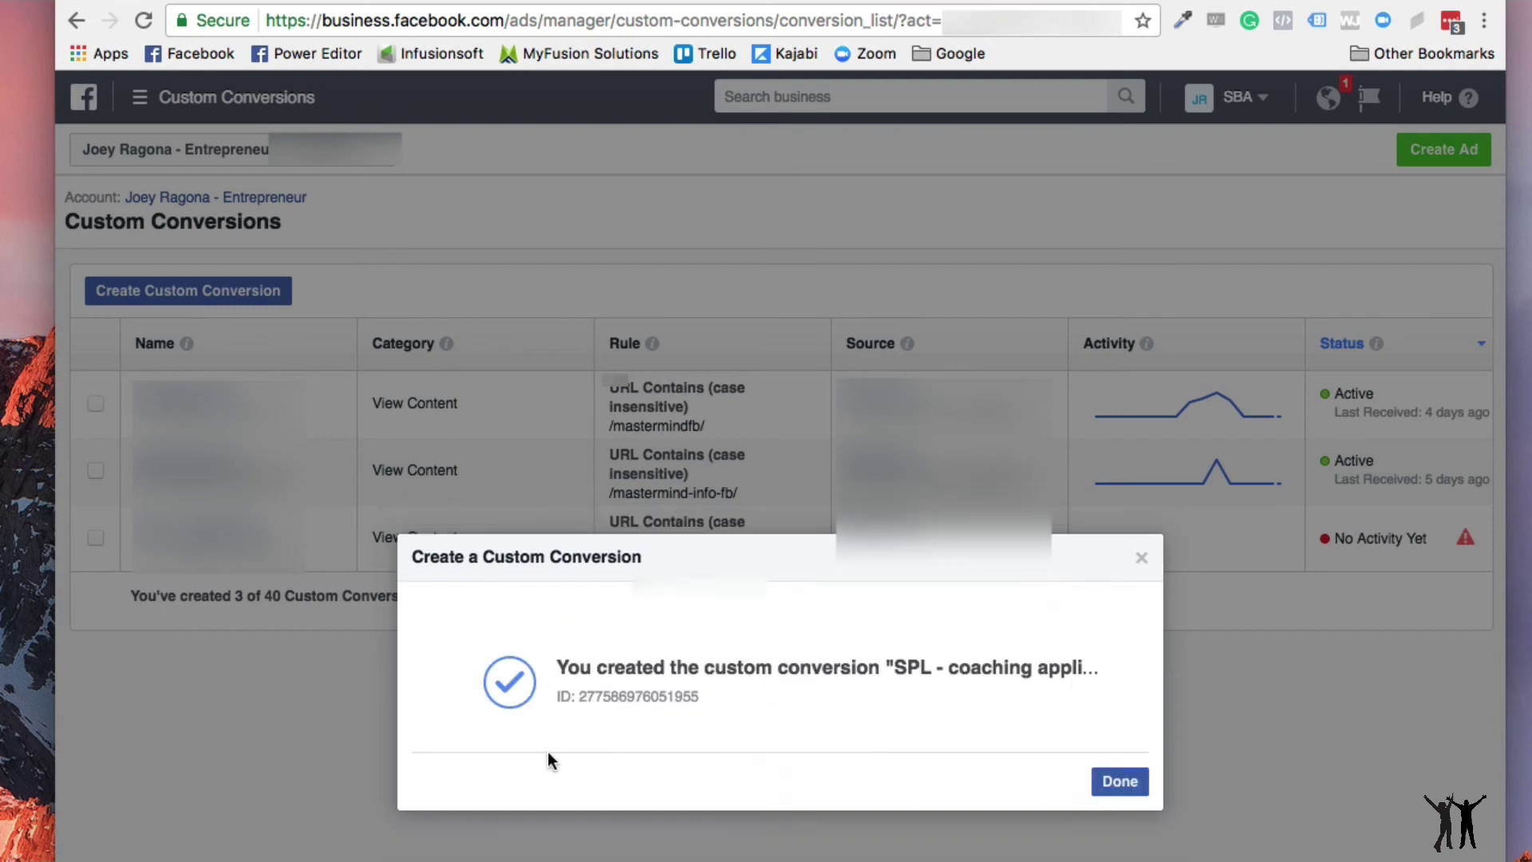
left_click(1122, 778)
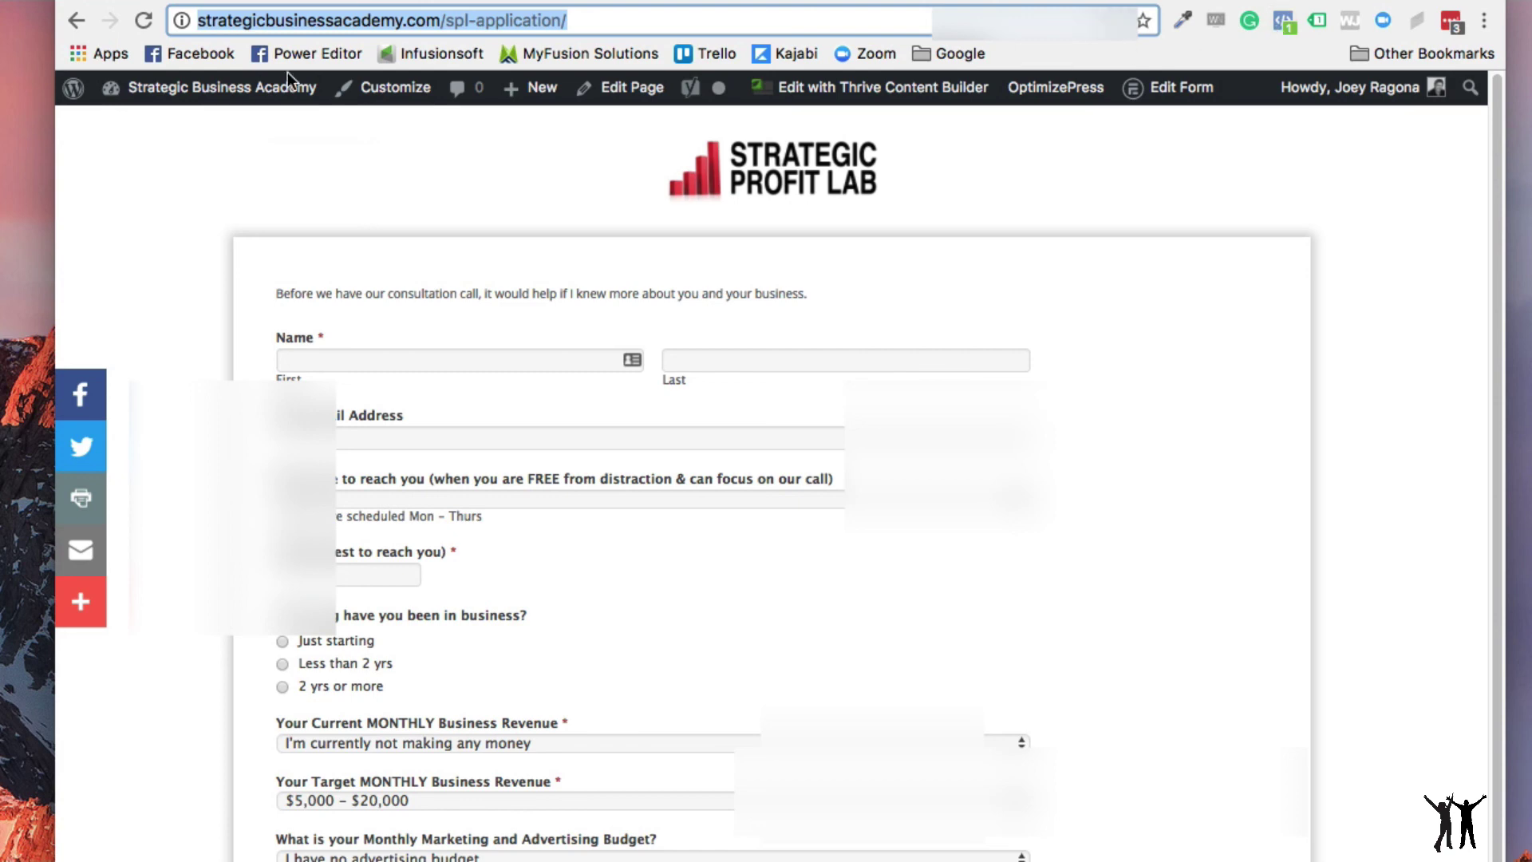
left_click(143, 20)
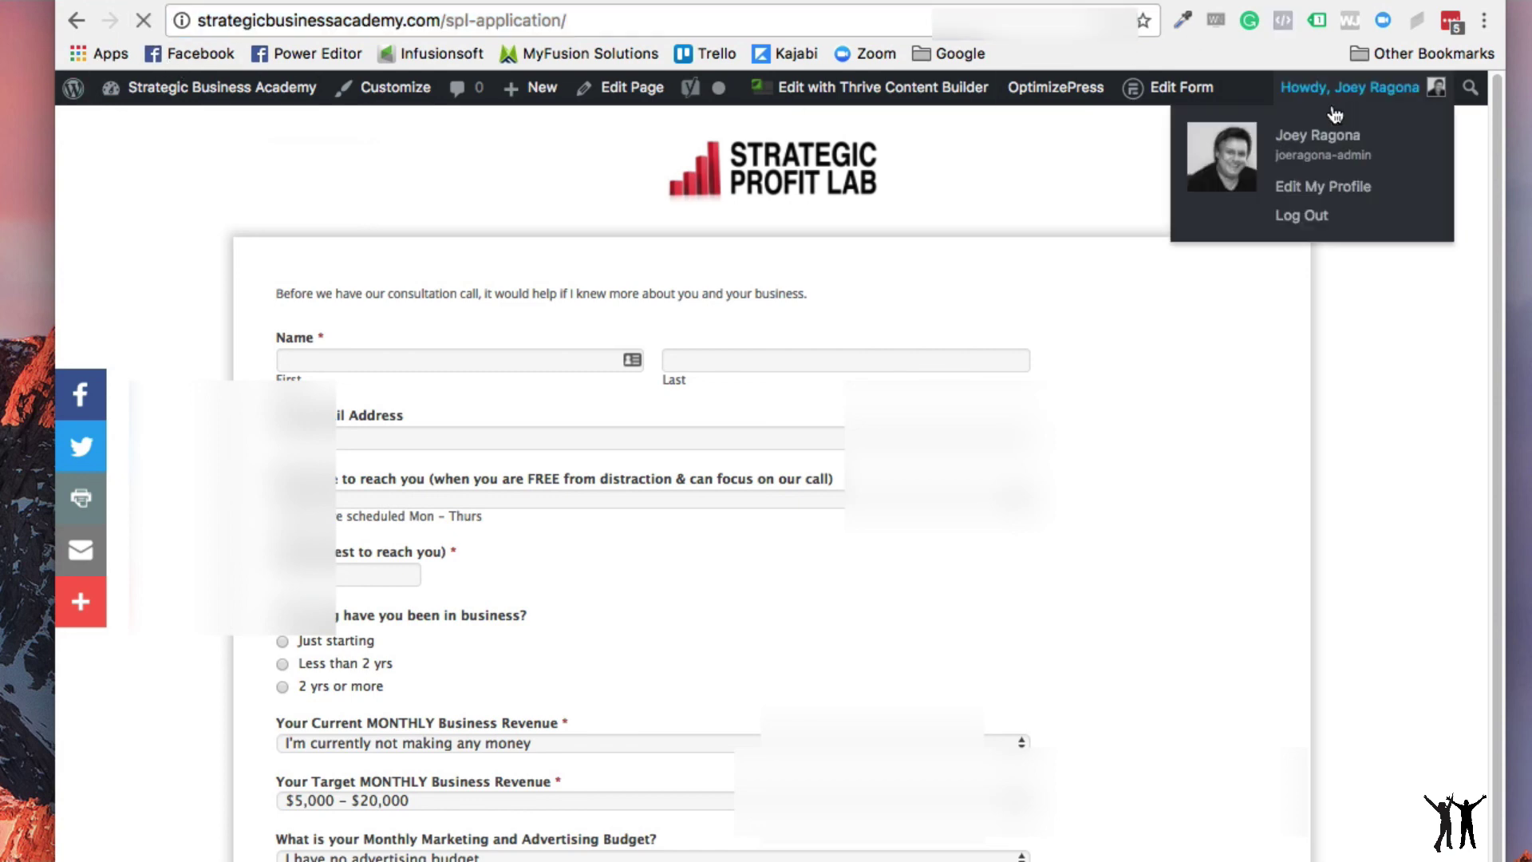